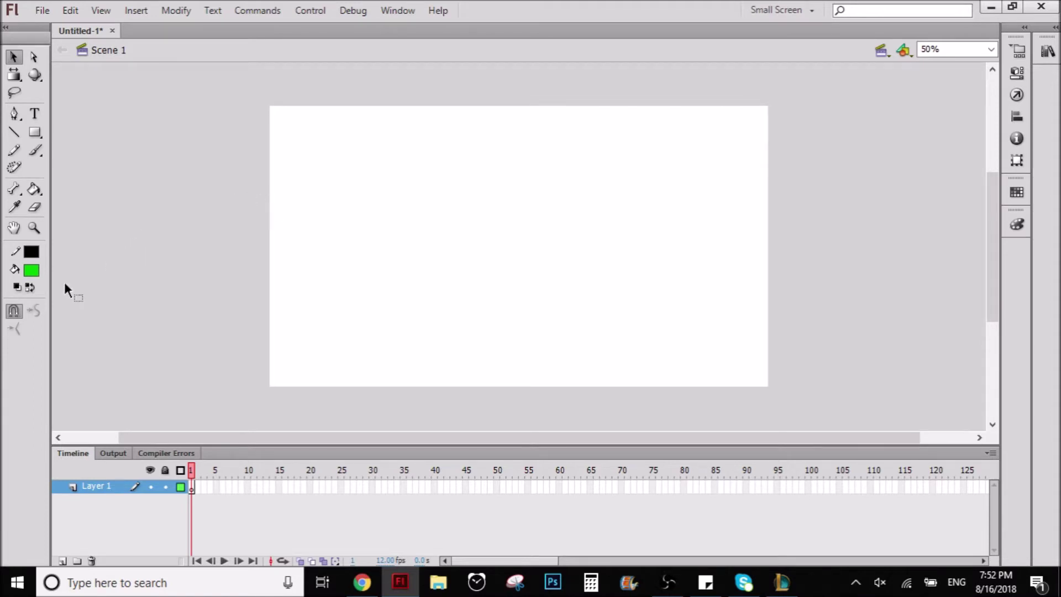
Select the Rectangle tool in the Tools panel.
left_click(34, 132)
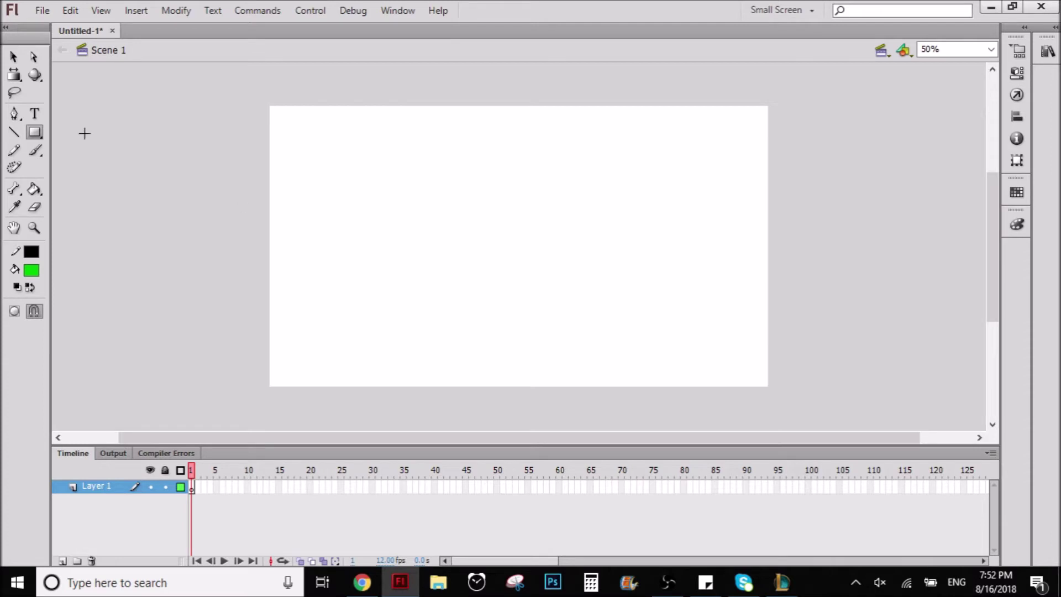
Draw a square in the stage's upper left with the plain Rectangle tool and a bright green fill.
left_click(36, 133)
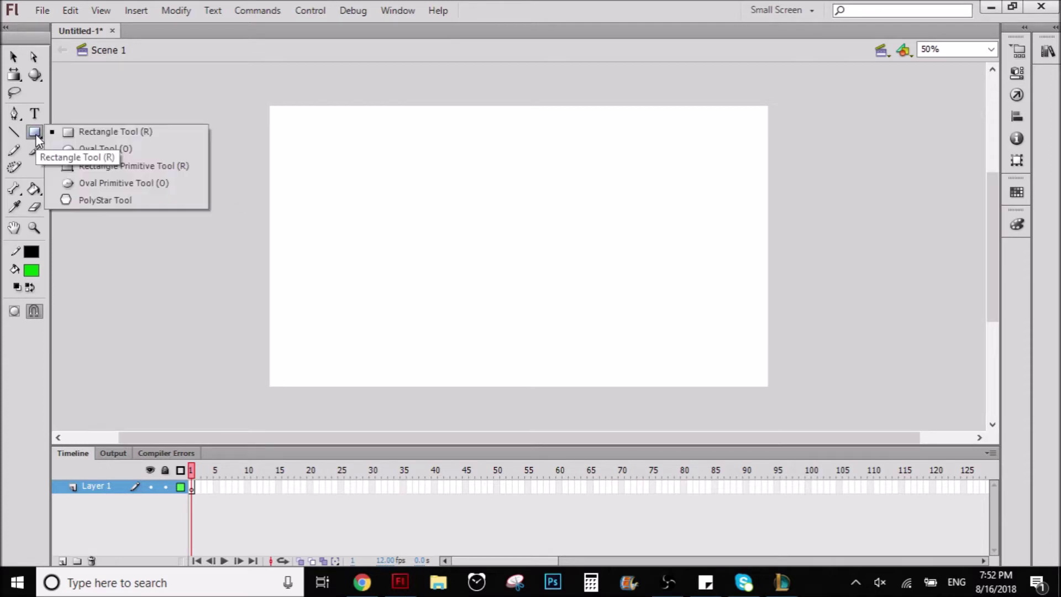
left_click(93, 133)
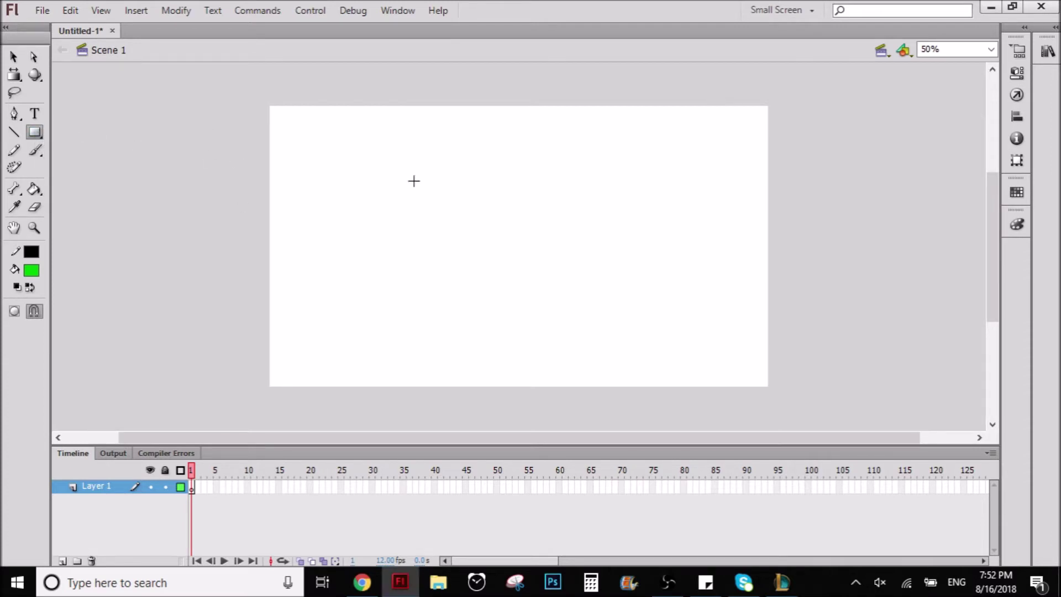
left_click_drag(369, 169, 400, 218)
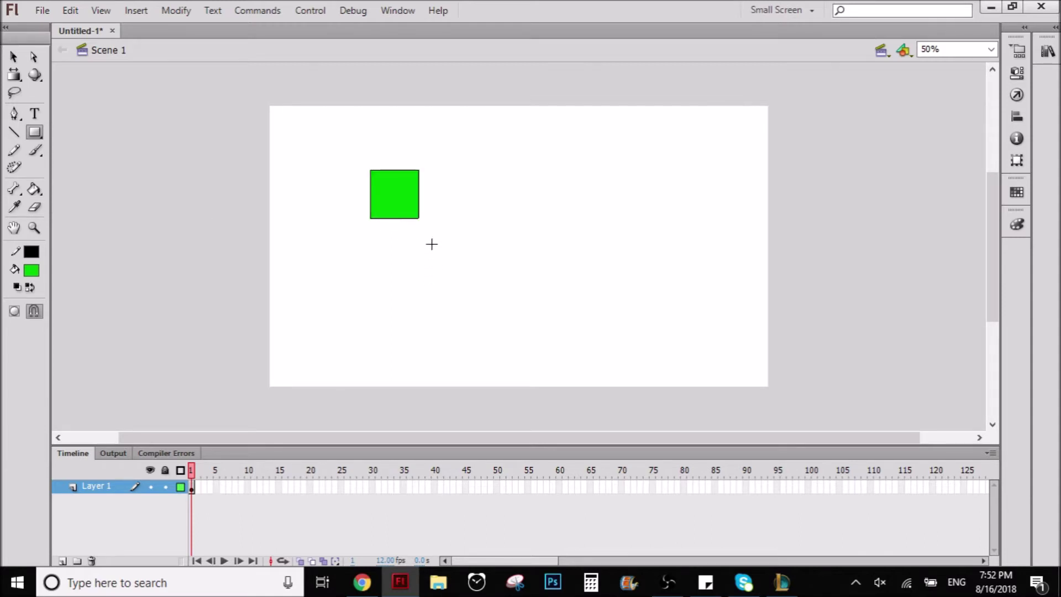
left_click(29, 272)
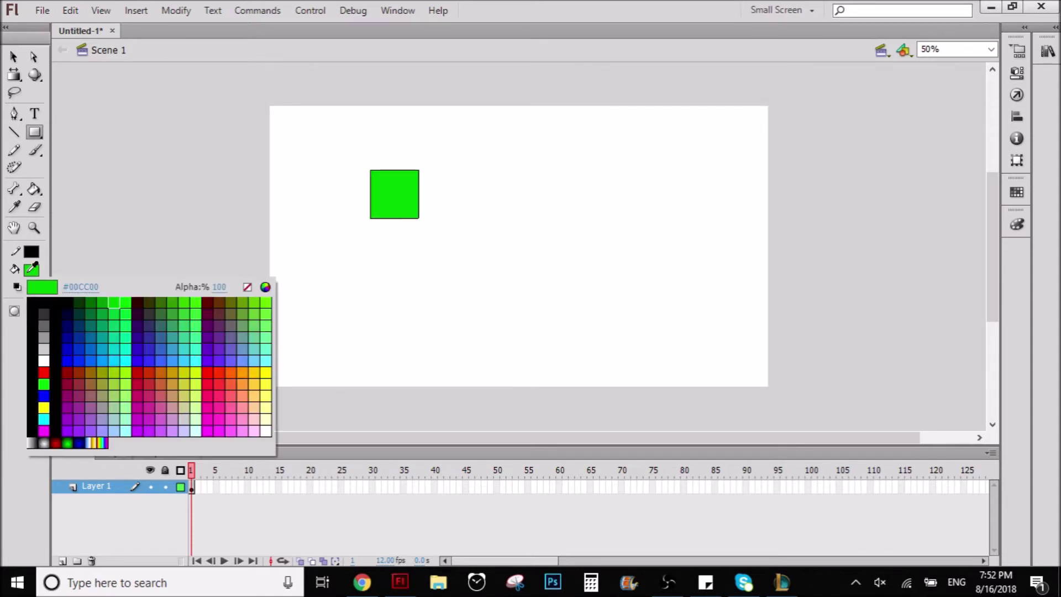
left_click(128, 310)
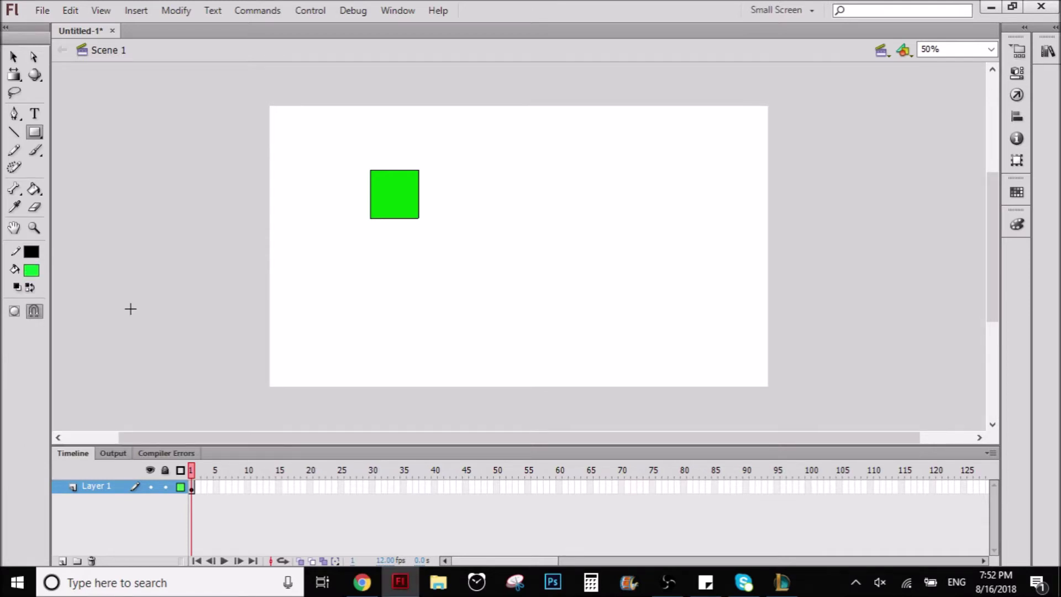
Duplicate the green square and move the copy next to the original.
left_click(14, 56)
left_click_drag(334, 152, 528, 281)
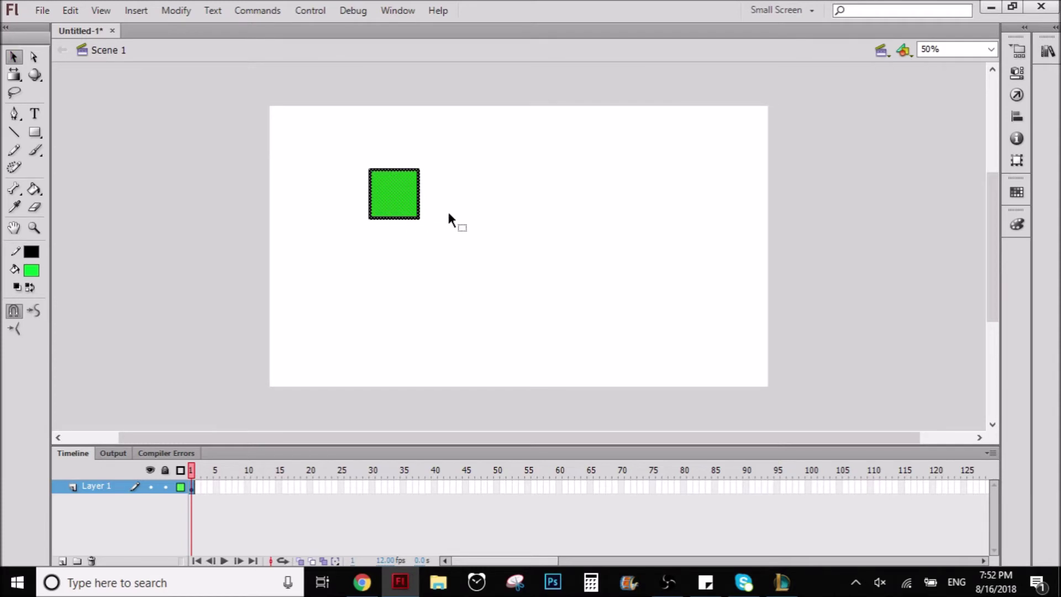
key("ctrl+v")
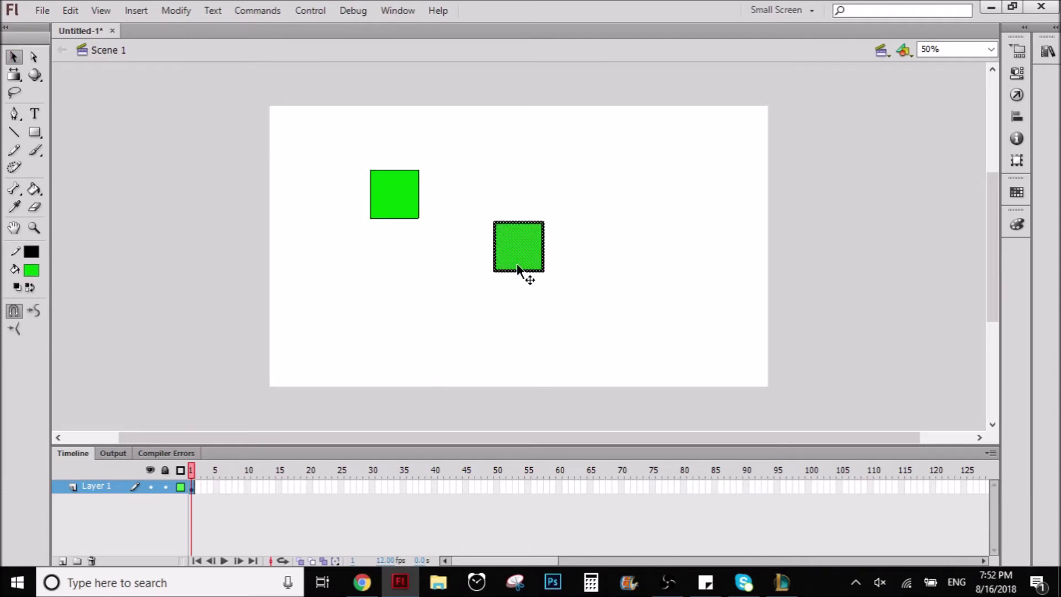
left_click_drag(518, 267, 448, 217)
left_click(991, 49)
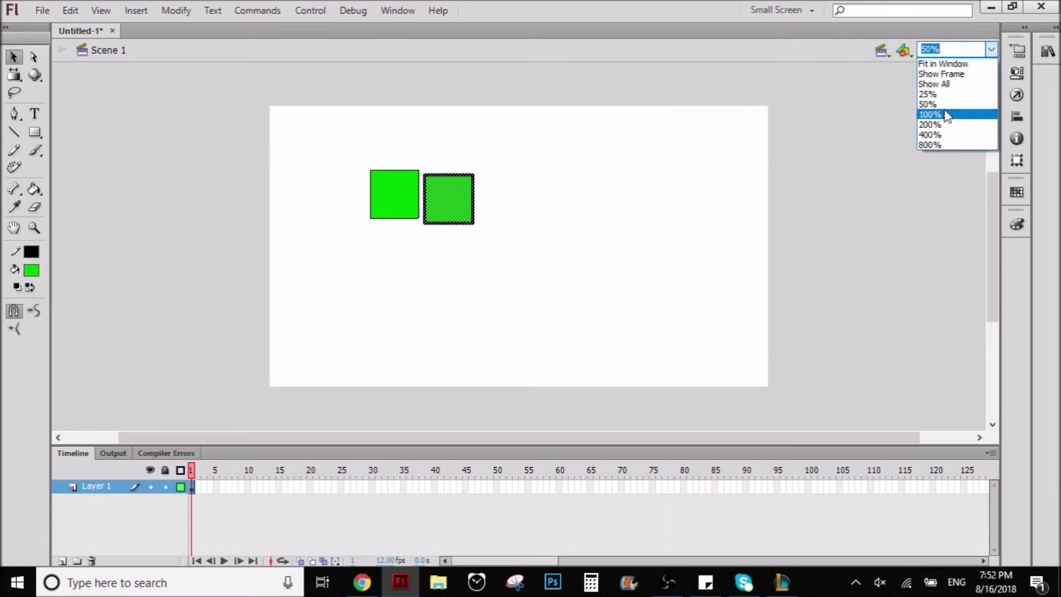
At 100% zoom, push the copy flush against the original square's right edge.
left_click(946, 115)
left_click_drag(525, 253, 515, 242)
left_click(625, 237)
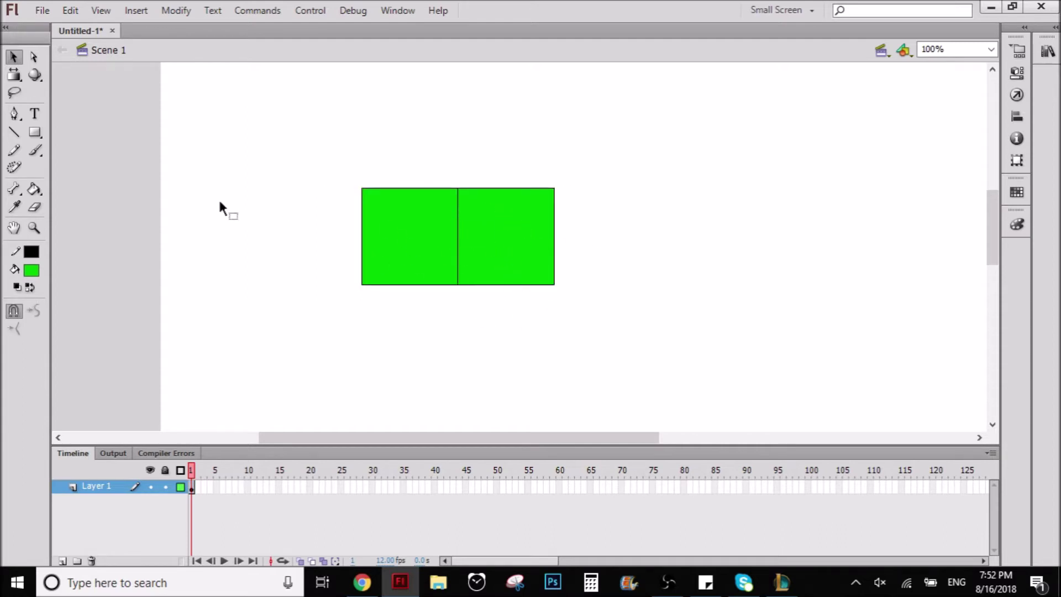
Paint Bucket the right square brighter green and the left square darker green.
left_click(35, 268)
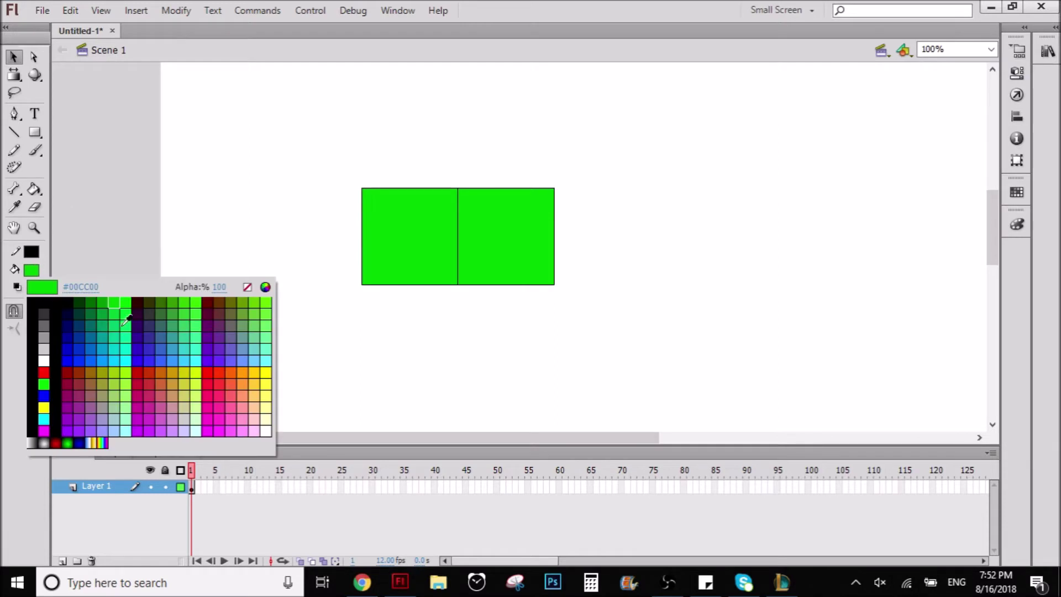
left_click(48, 191)
left_click(34, 189)
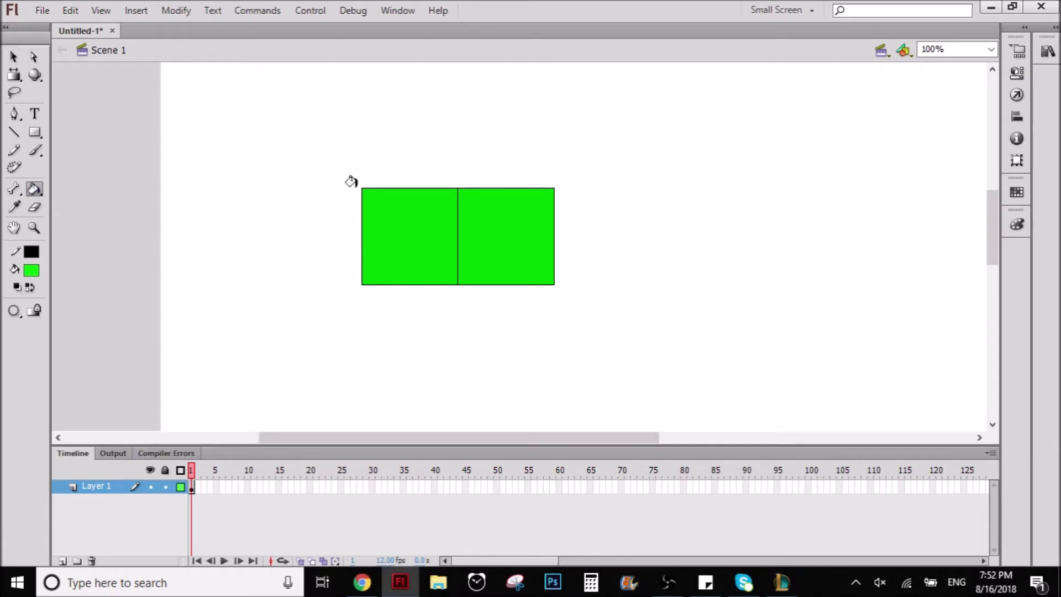
left_click(506, 238)
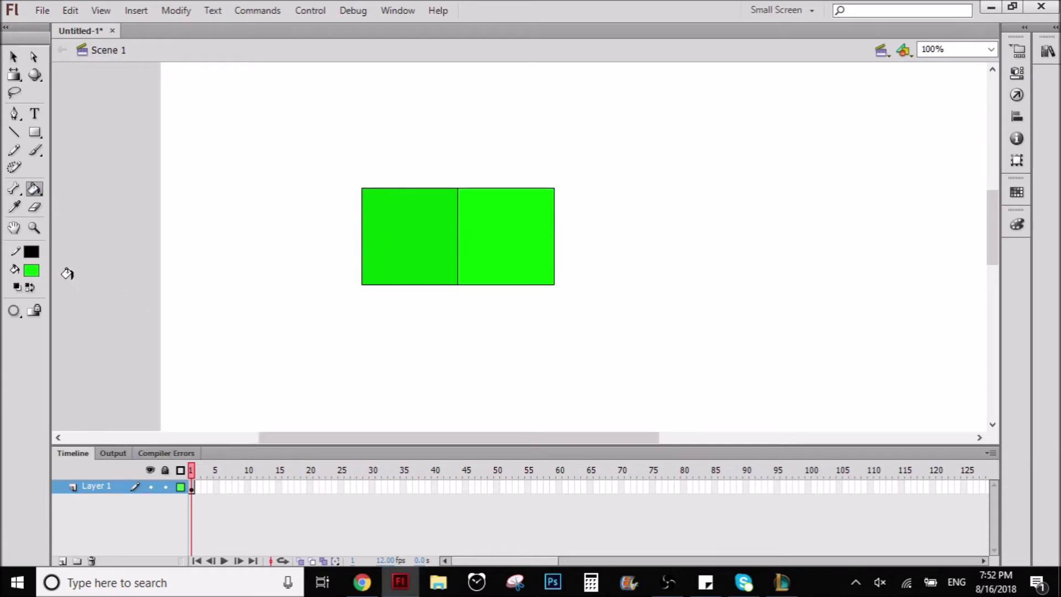
left_click(33, 270)
left_click(114, 302)
left_click(411, 251)
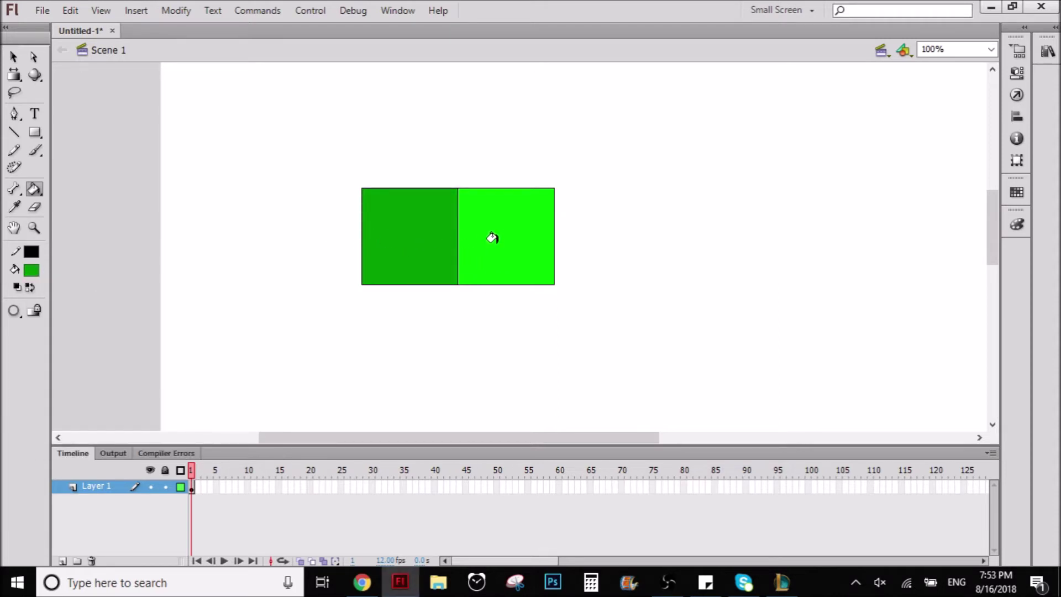
Duplicate the two-square pair to the right, making a row of four alternating squares.
left_click(14, 57)
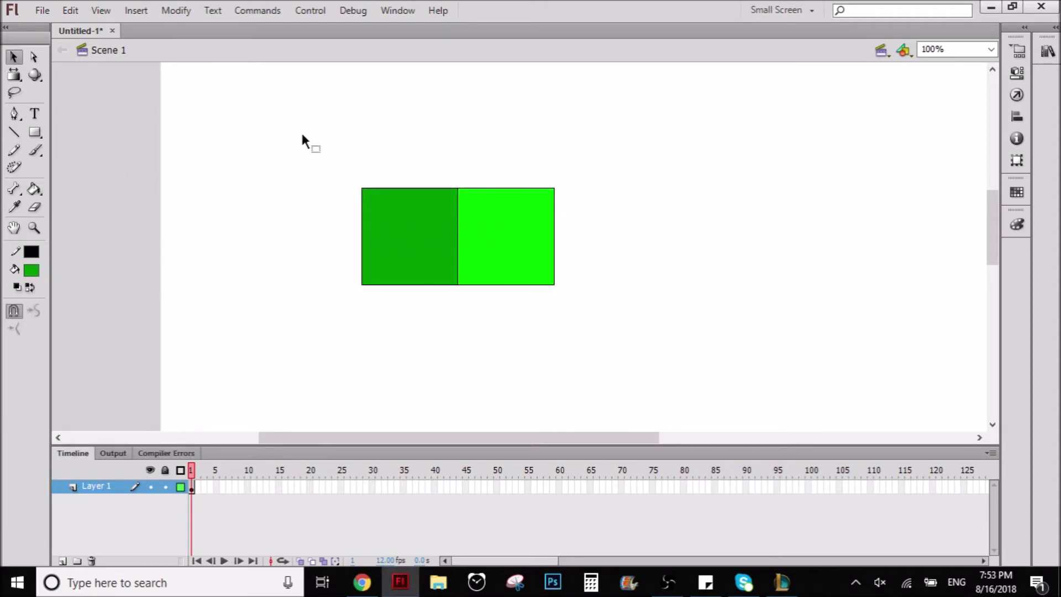
left_click_drag(317, 151, 626, 372)
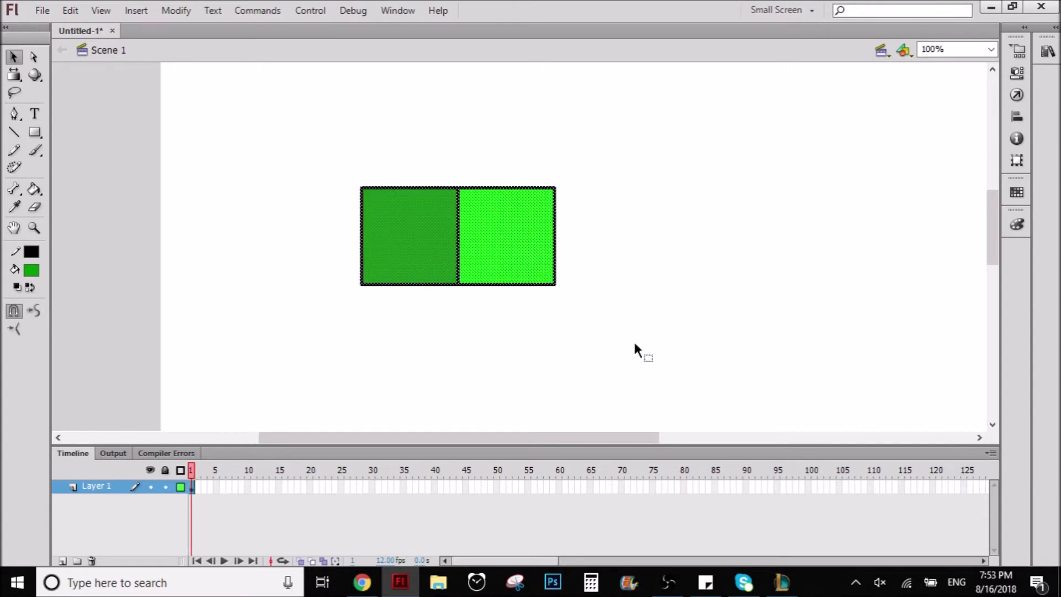
left_click_drag(513, 245, 655, 256)
left_click(615, 307)
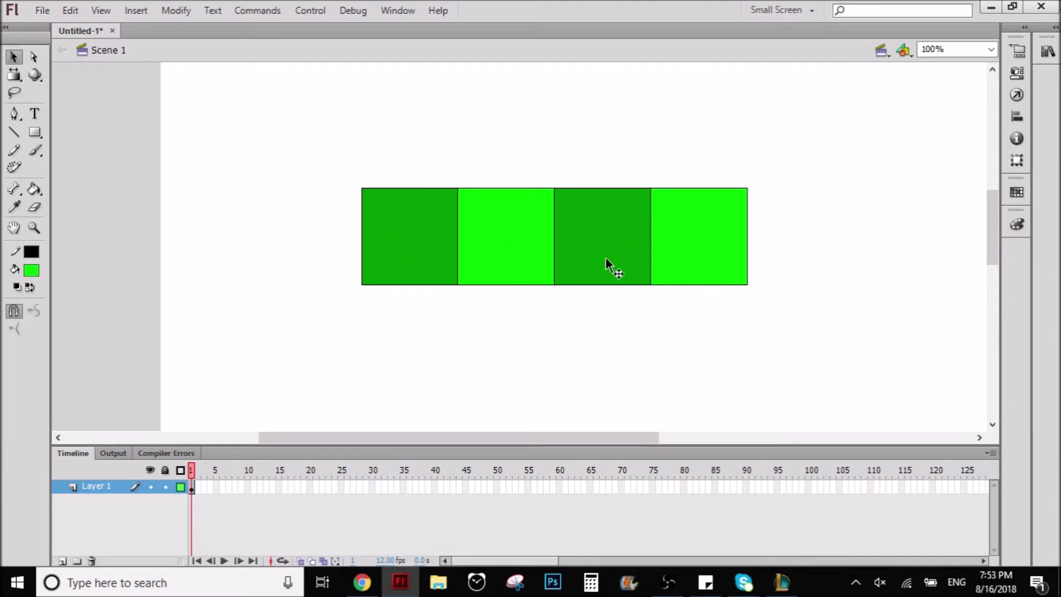
Copy the four-square row one square lower and left, then nudge it up.
left_click_drag(812, 341, 297, 158)
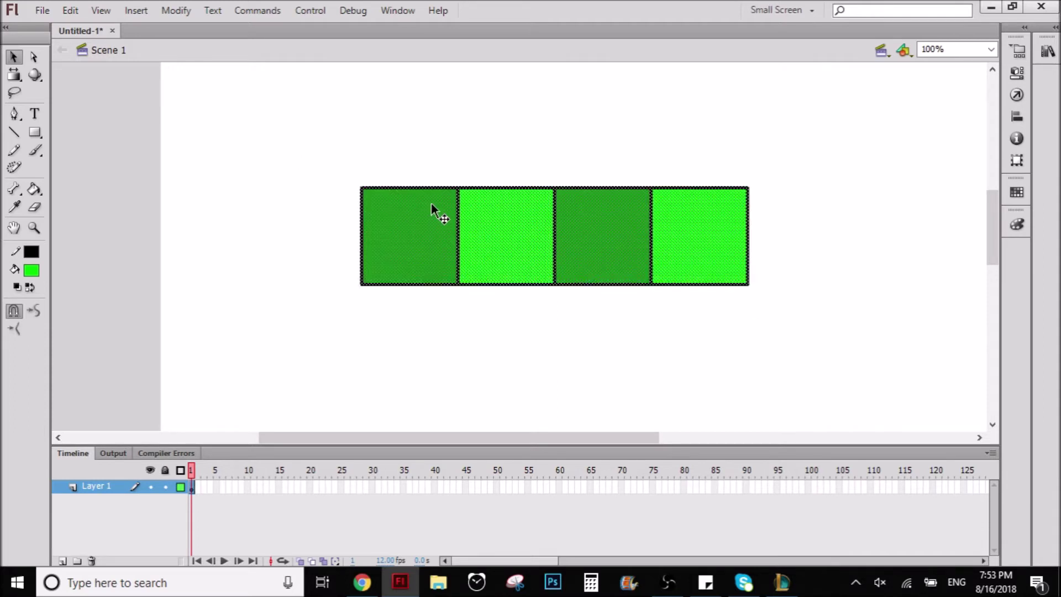
left_click_drag(648, 245, 494, 319)
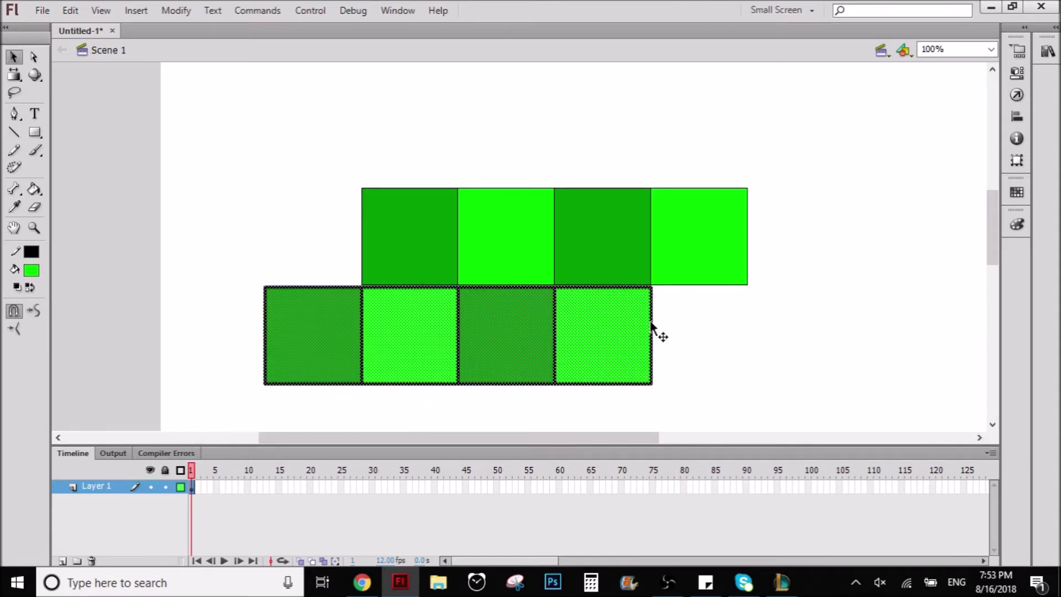
left_click(690, 321)
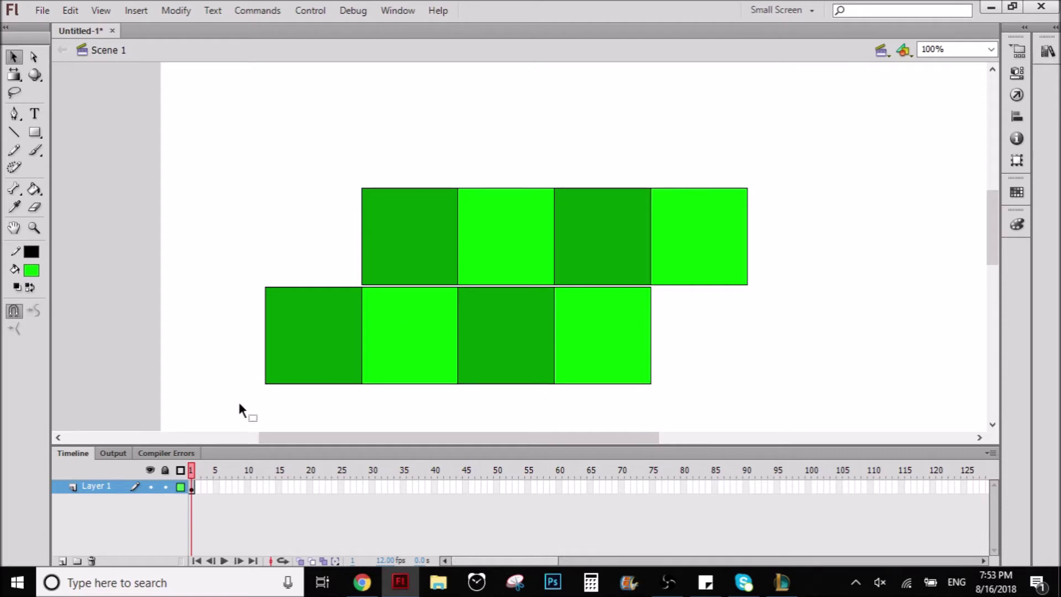
left_click_drag(239, 407, 660, 279)
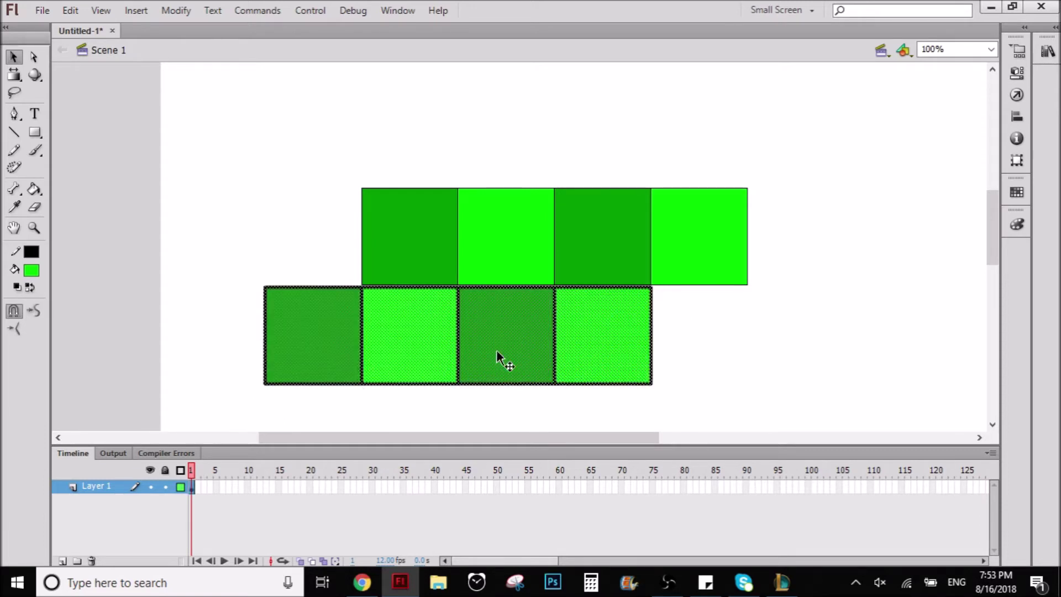
left_click_drag(498, 360, 498, 354)
At 200% zoom, move the lower row up flush against the top row.
left_click(990, 48)
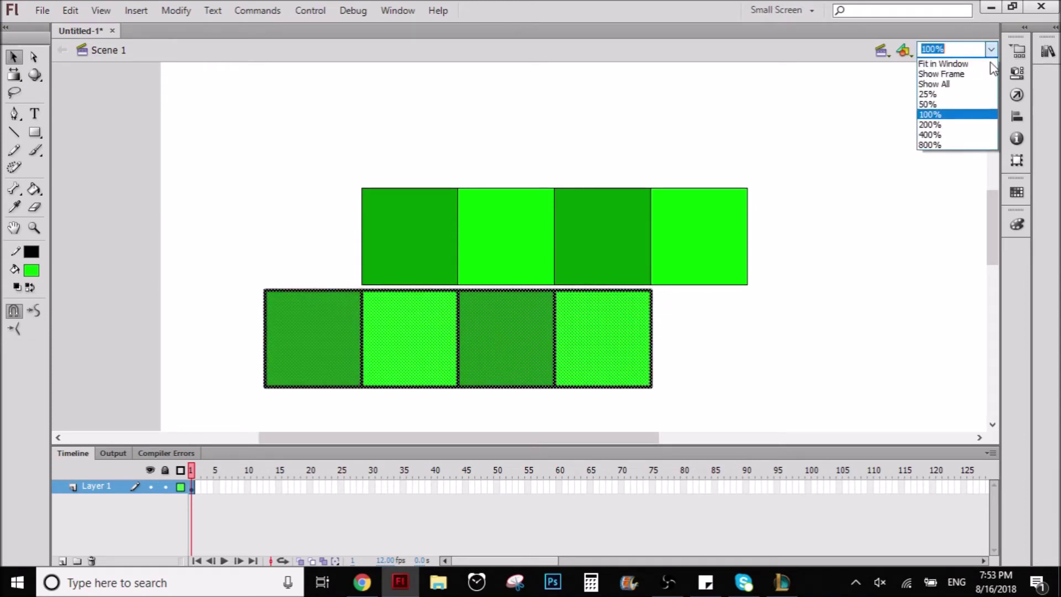
left_click(941, 133)
left_click_drag(906, 157, 904, 145)
left_click(916, 171)
scroll(940, 202, "up", 3)
scroll(940, 202, "down", 2)
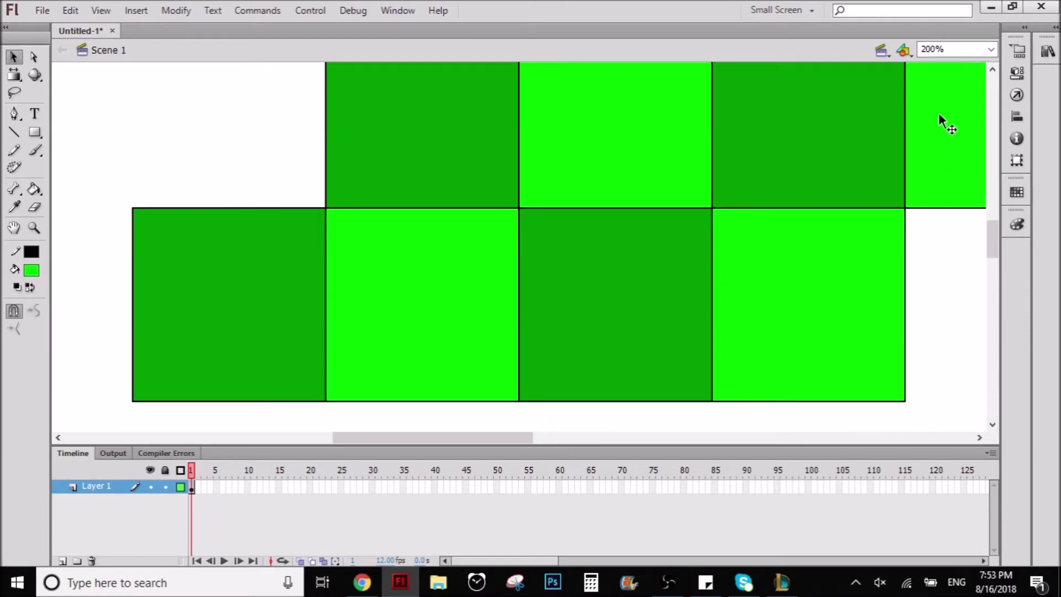
left_click(990, 50)
left_click(938, 125)
Delete the bottom-left square's fill and its top, left and bottom edge lines.
left_click(247, 286)
key("Delete")
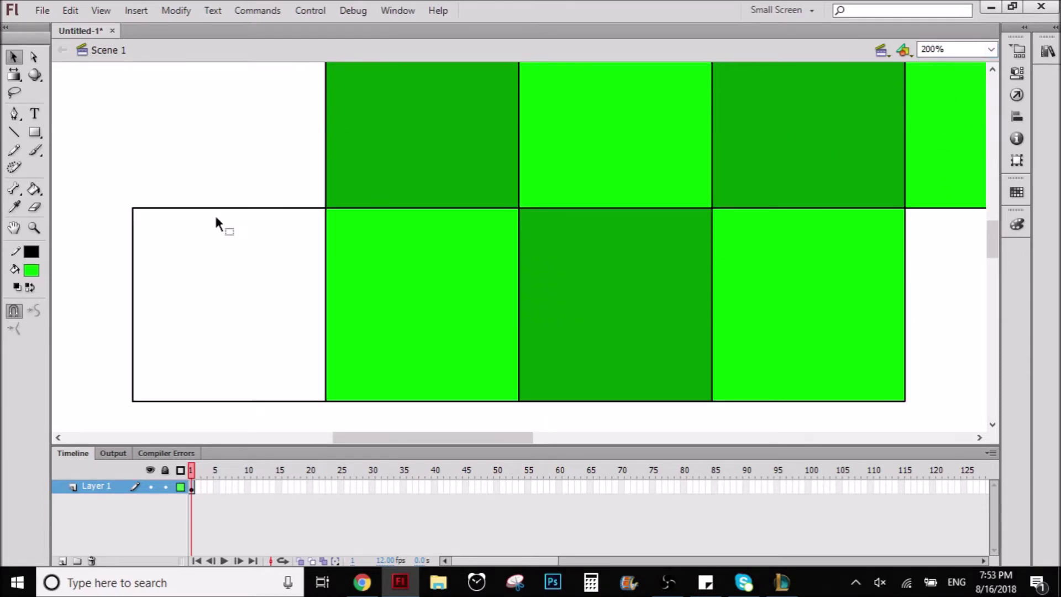
left_click(213, 208)
key("Delete")
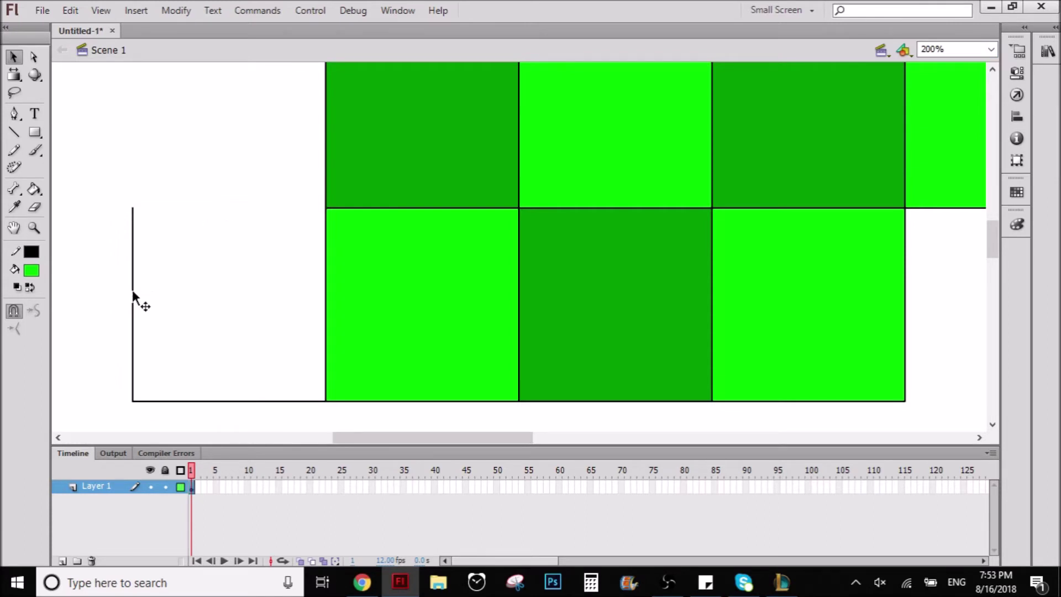
left_click(132, 294)
key("Delete")
left_click(174, 402)
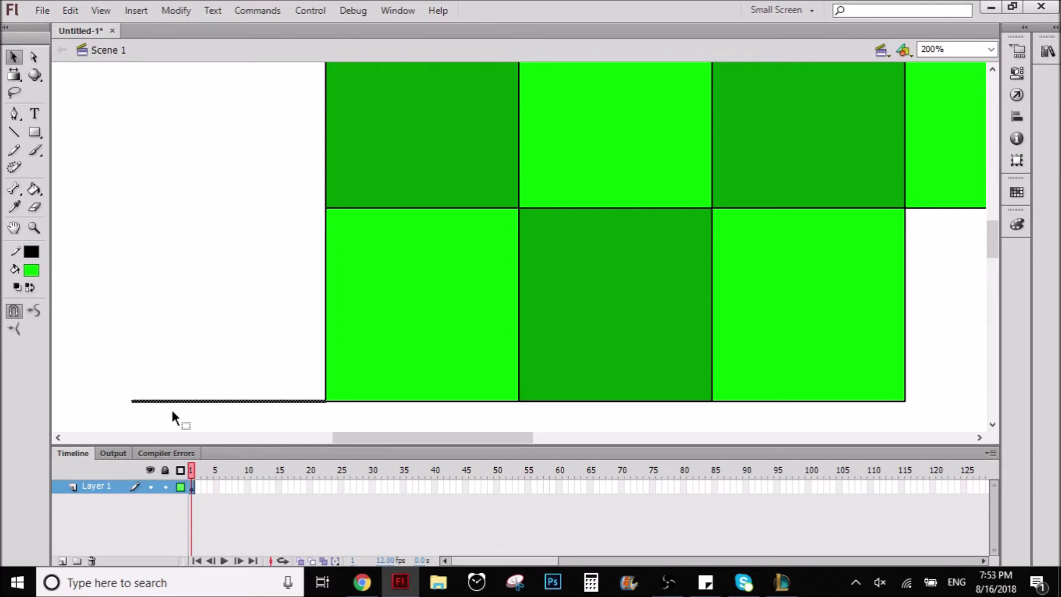
key("Delete")
left_click_drag(465, 437, 558, 441)
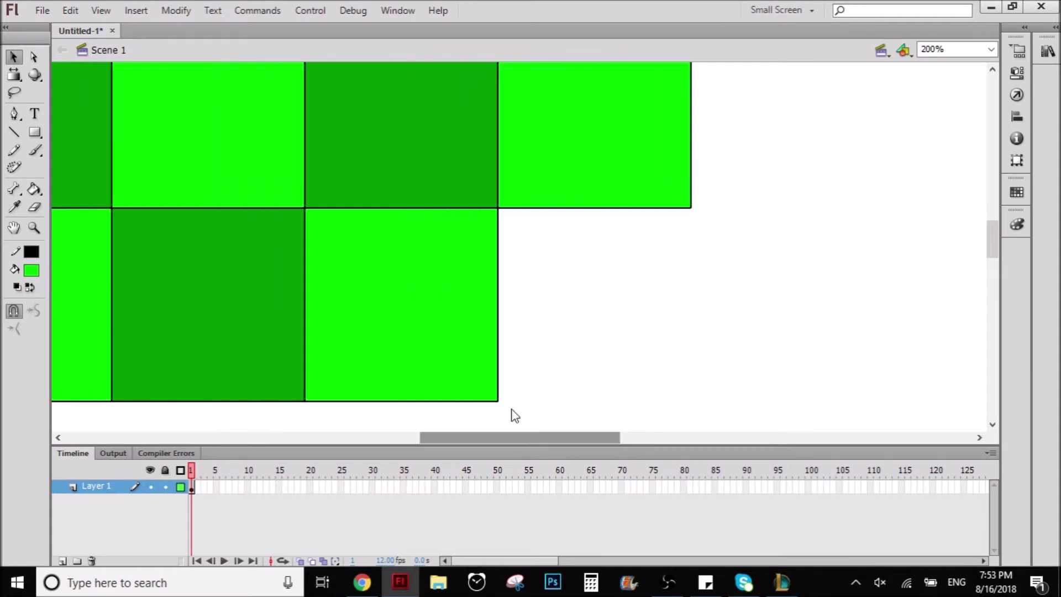
key("r")
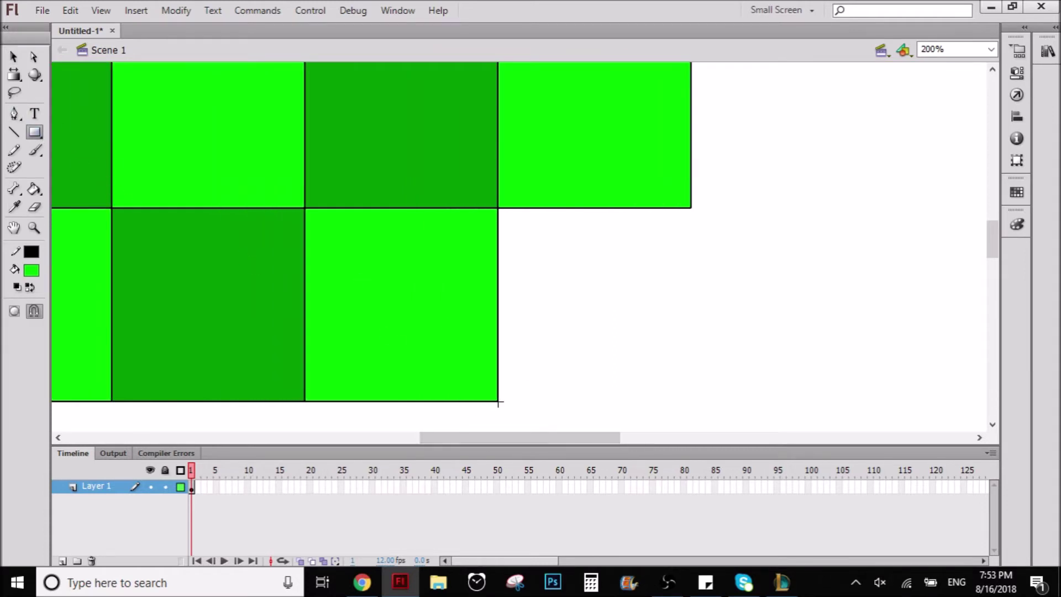
Draw a square under the top-right square, fill it with sampled dark green, and zoom back to 100%.
mouse_move(497, 402)
left_mouse_down()
mouse_move(611, 267)
mouse_move(691, 207)
left_mouse_up()
left_click(32, 272)
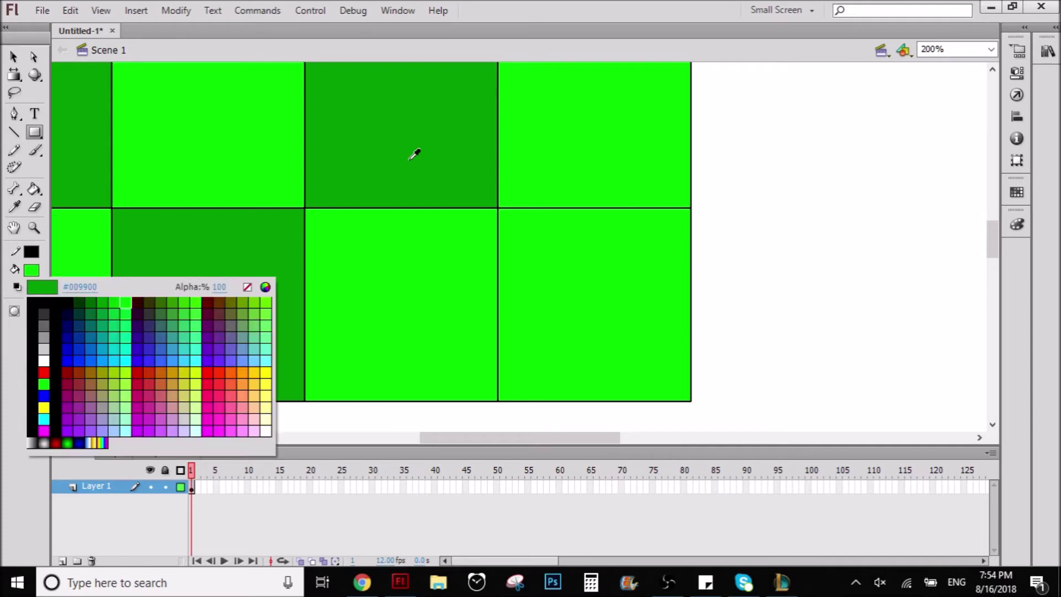
left_click(415, 155)
key("k")
left_click(514, 296)
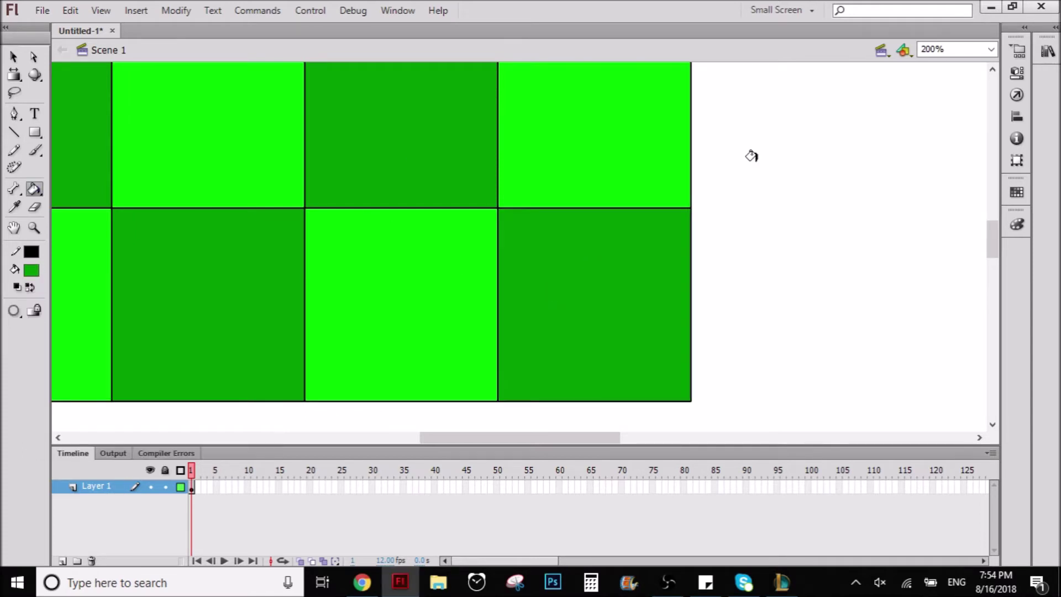
left_click(993, 49)
left_click(928, 117)
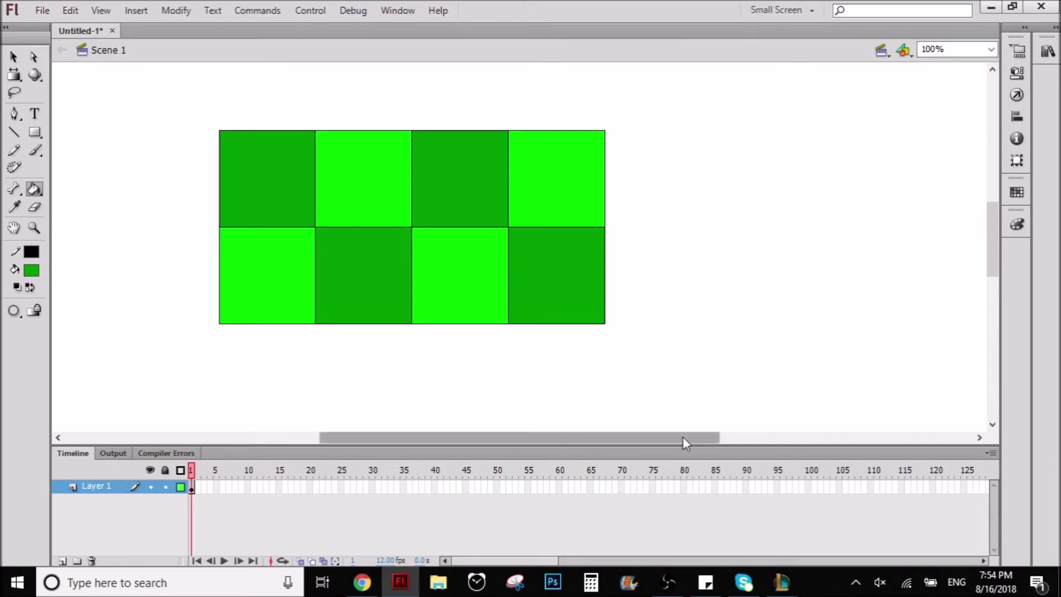
left_click_drag(682, 436, 675, 440)
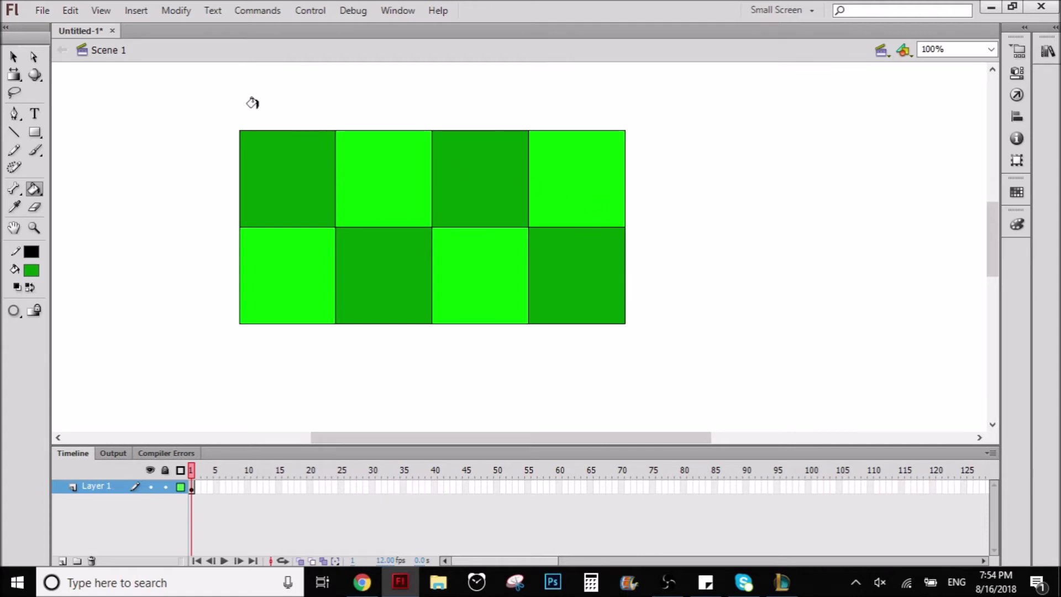
At 50% zoom, copy and paste the eight squares, placing the copy below the originals.
key("v")
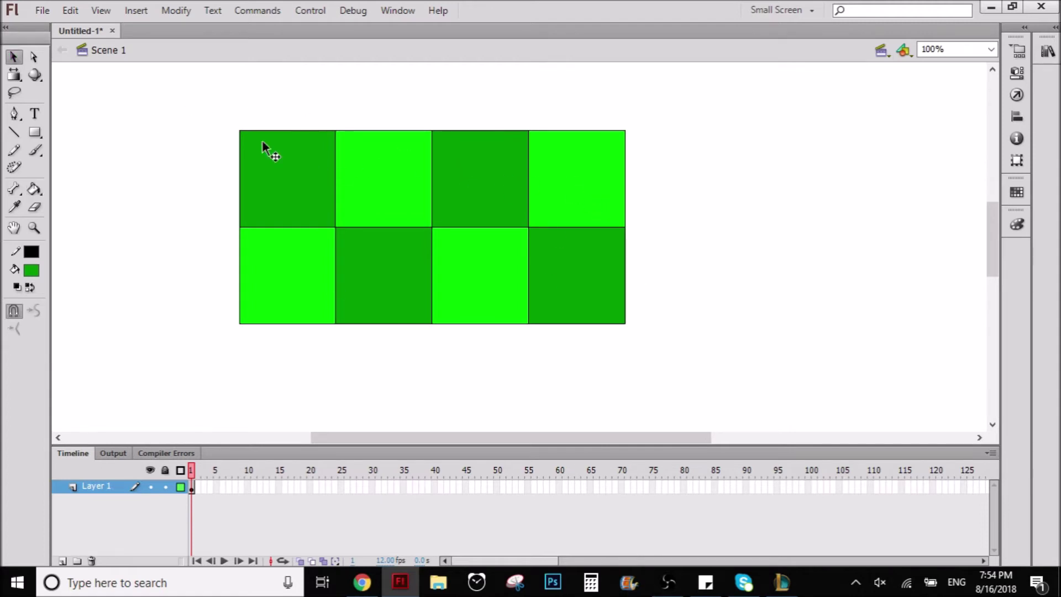
left_click(990, 50)
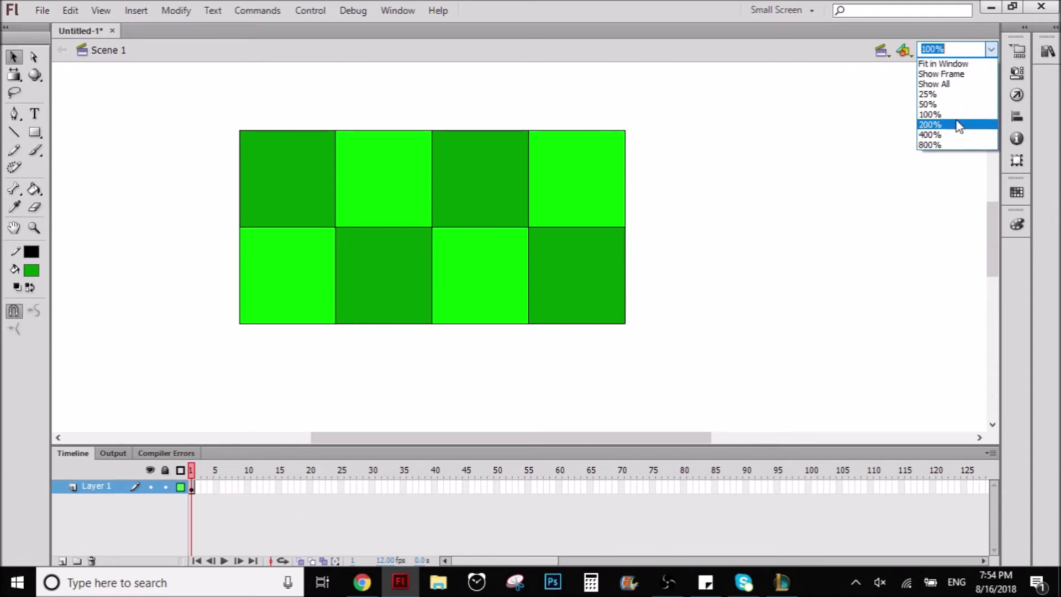
left_click(961, 116)
left_click(991, 51)
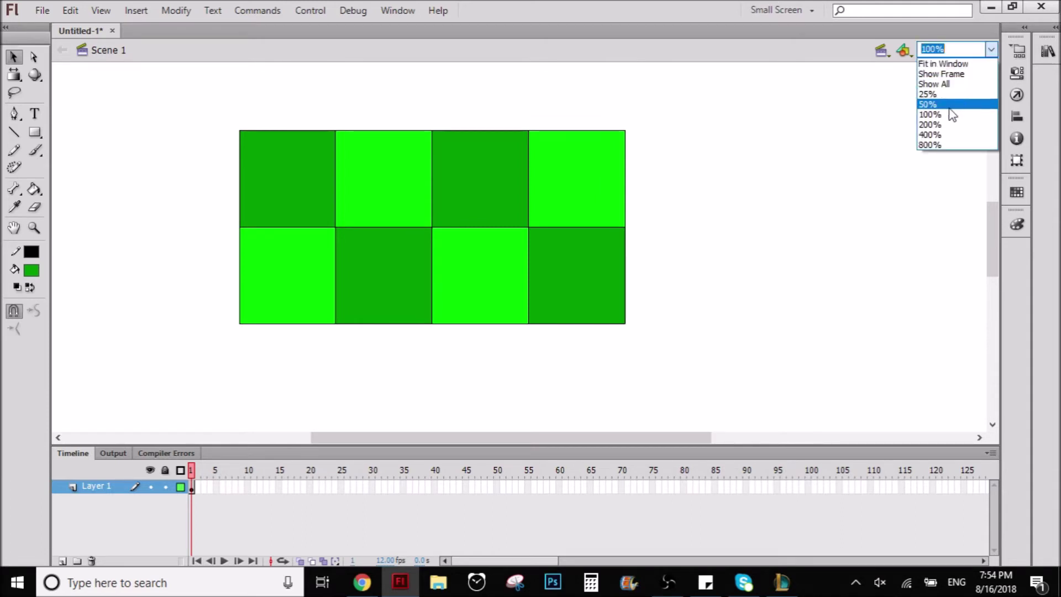
left_click(950, 103)
left_click_drag(356, 166, 633, 333)
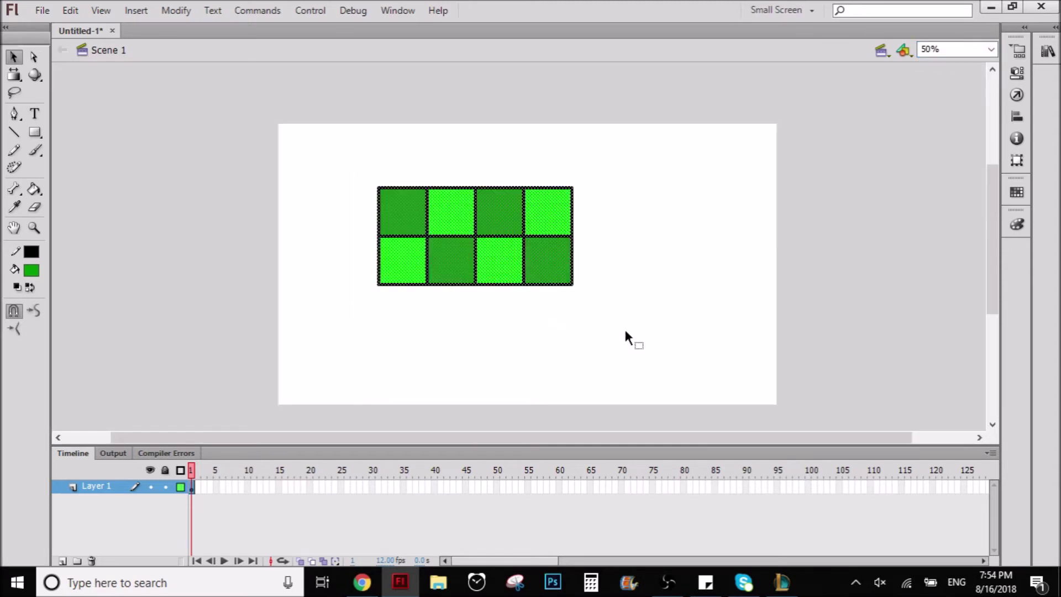
key("ctrl+c")
key("ctrl+v")
left_click_drag(545, 251, 504, 336)
left_click(615, 330)
Duplicate the four-by-four grid to its right, then select the entire checkerboard.
left_click_drag(374, 198, 669, 411)
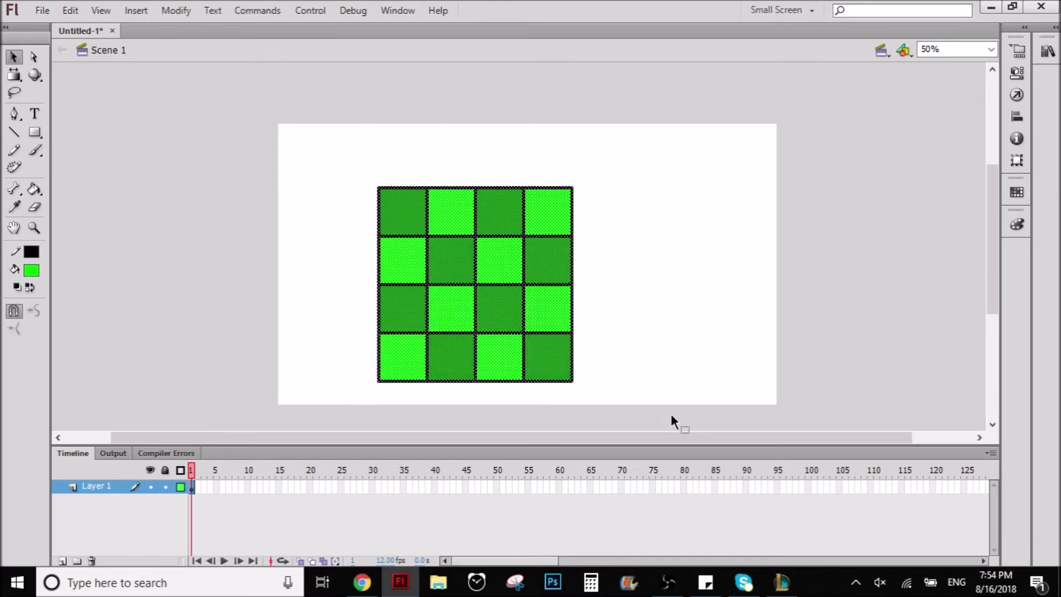
left_click_drag(452, 316, 645, 315)
left_click(837, 274)
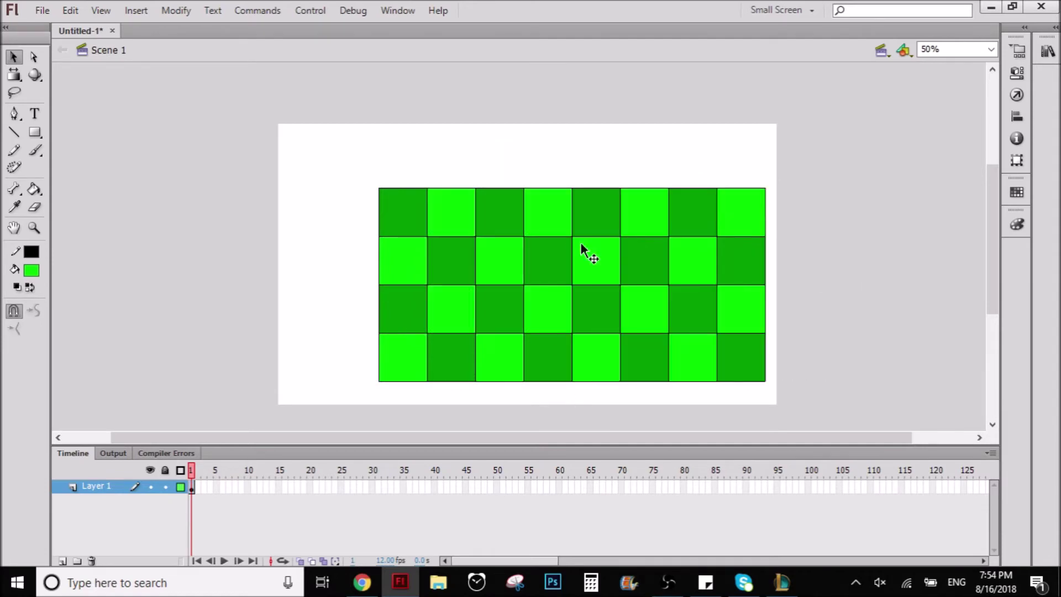
key("ctrl+a")
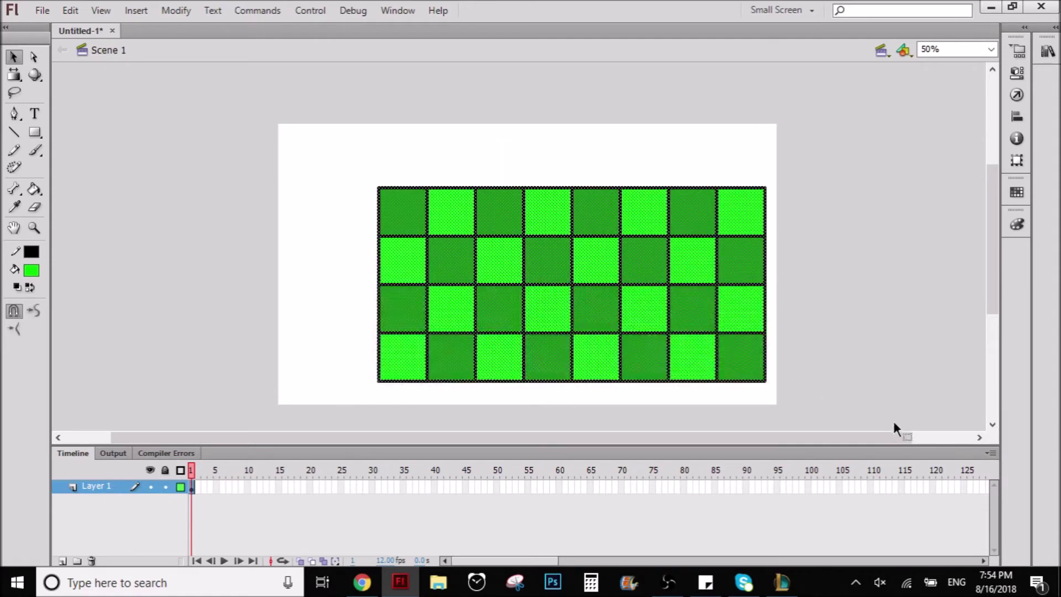
Place a copy of the checkerboard above the original and reposition it into place.
left_click_drag(639, 355, 592, 132)
left_click(773, 211)
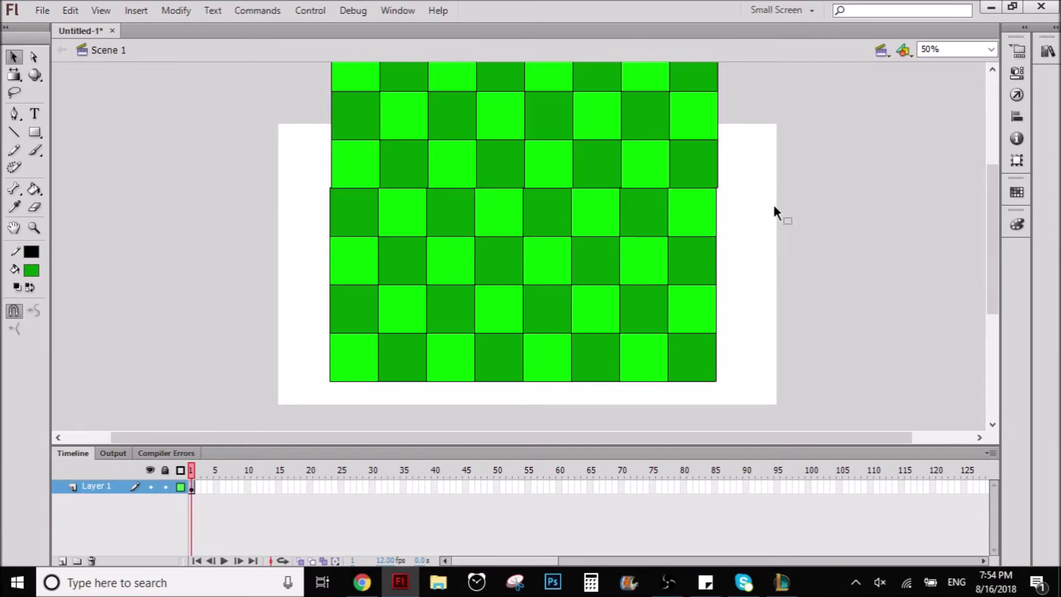
key("ctrl+z")
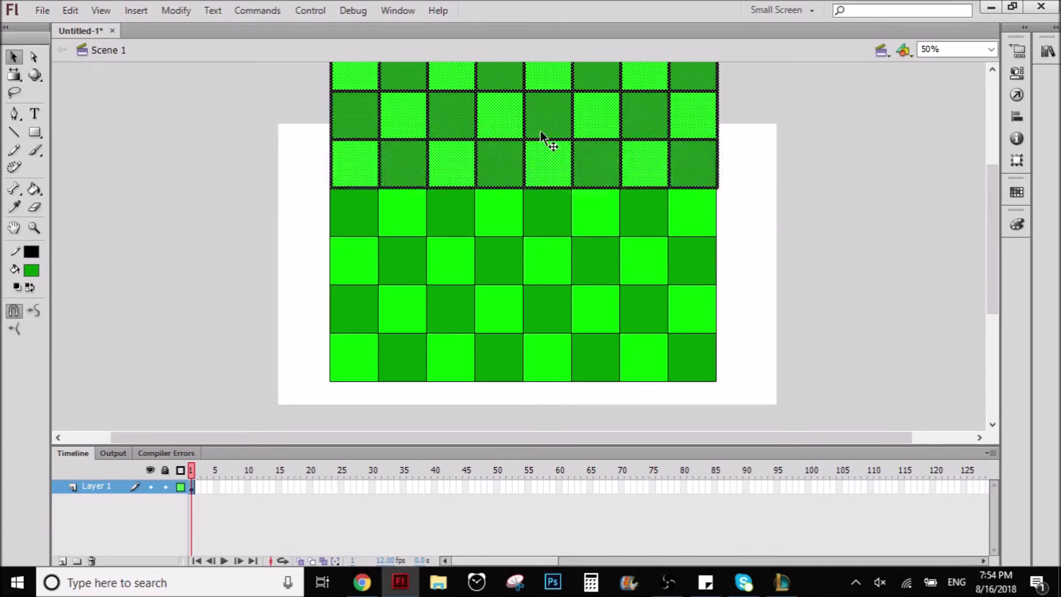
left_click_drag(547, 139, 577, 121)
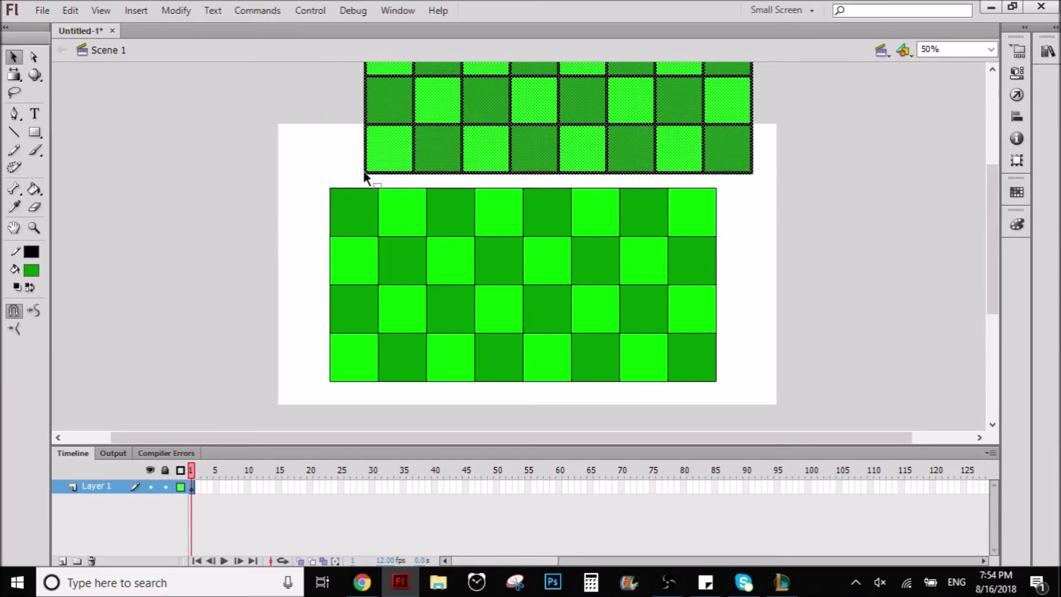
left_click(678, 180)
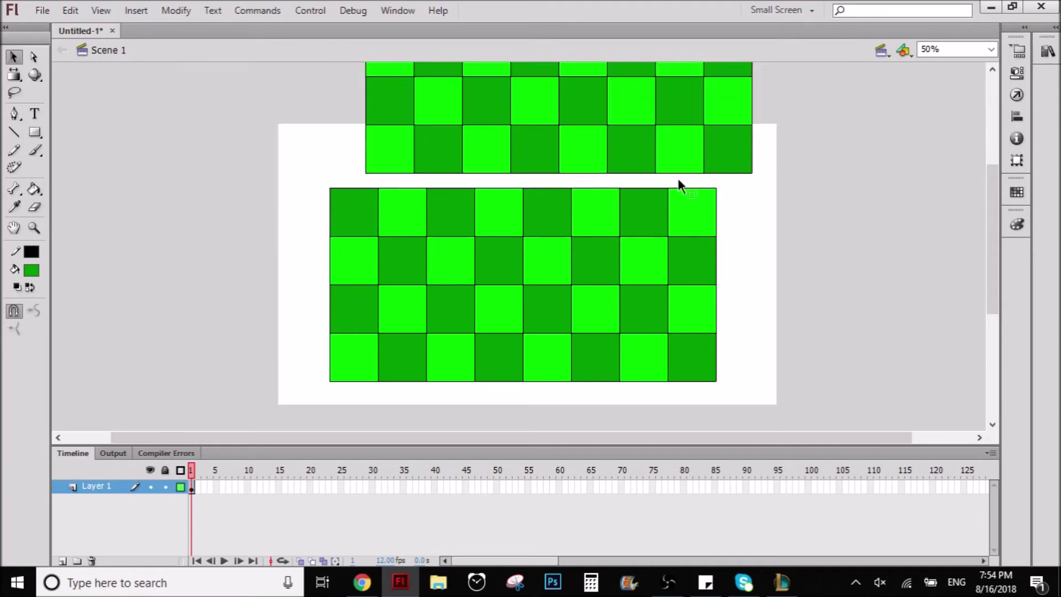
scroll(776, 270, "up", 3)
left_click_drag(758, 318, 361, 113)
left_click_drag(366, 314, 331, 330)
left_click(880, 324)
scroll(883, 311, "down", 5)
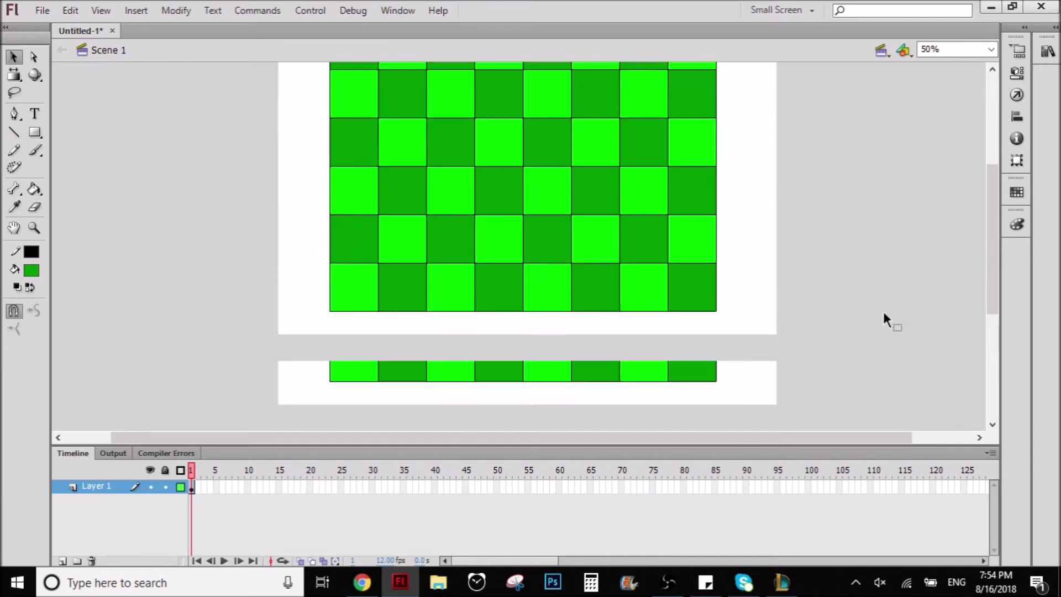
scroll(883, 310, "up", 3)
At 25% zoom, duplicate the board and set the copy flush beside the original.
left_click(991, 50)
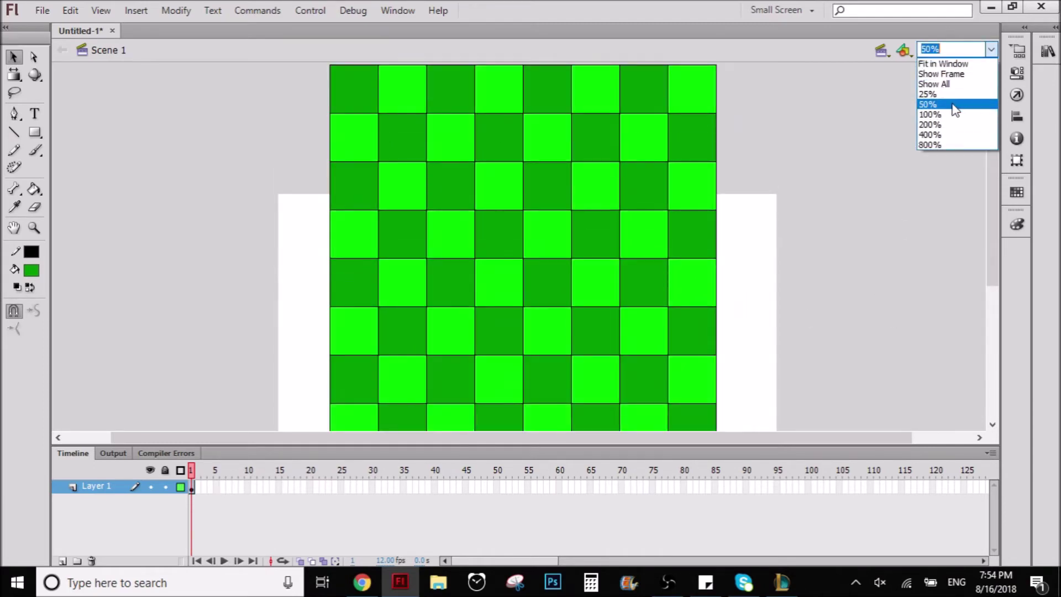
left_click(950, 104)
left_click(988, 49)
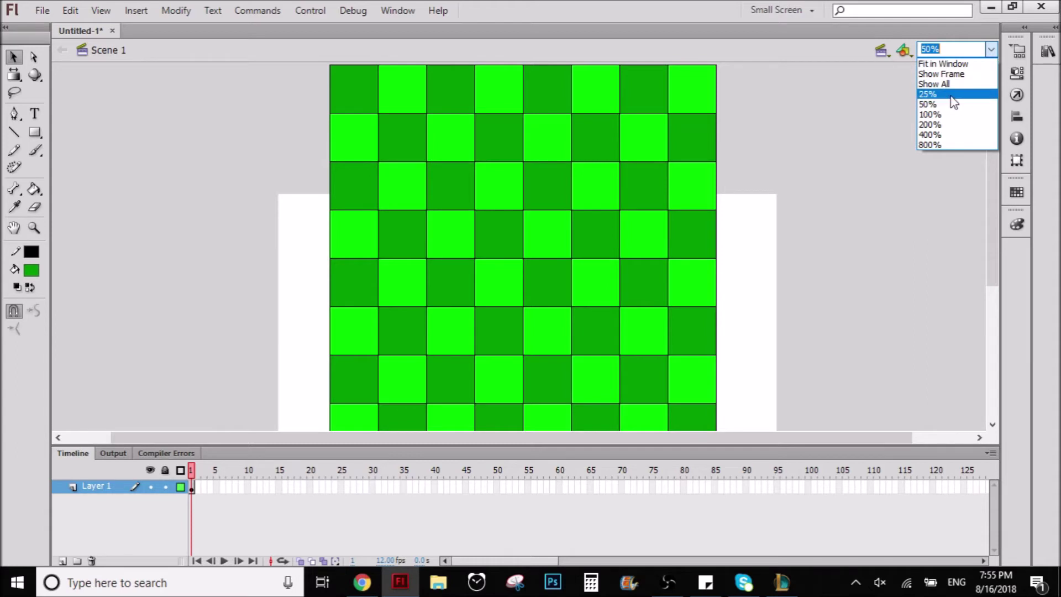
left_click(953, 94)
left_click_drag(184, 141, 481, 374)
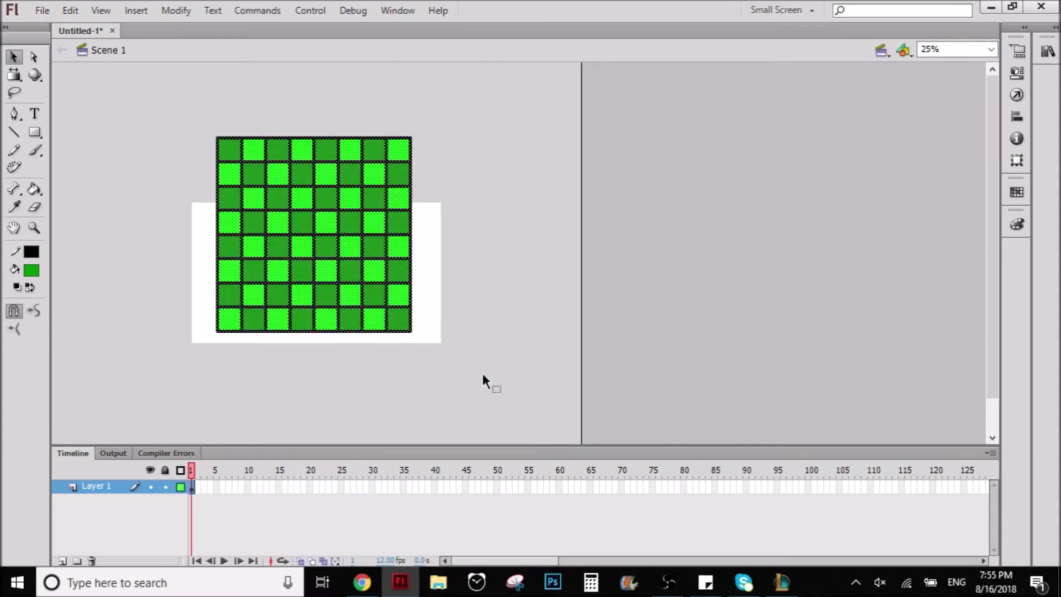
left_click_drag(316, 268, 521, 332, "alt")
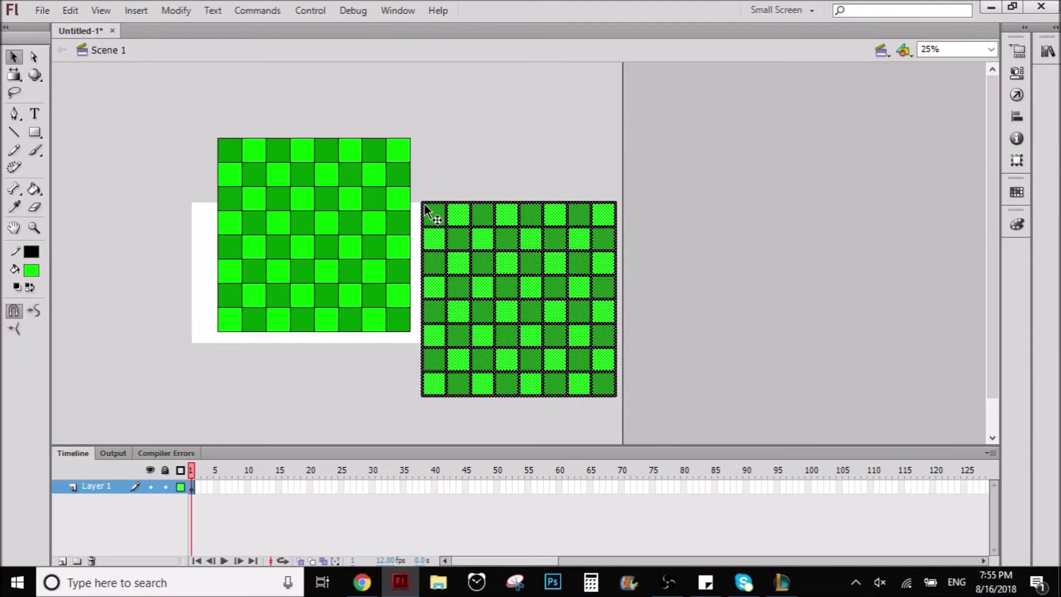
left_click_drag(424, 205, 414, 142)
key("Escape")
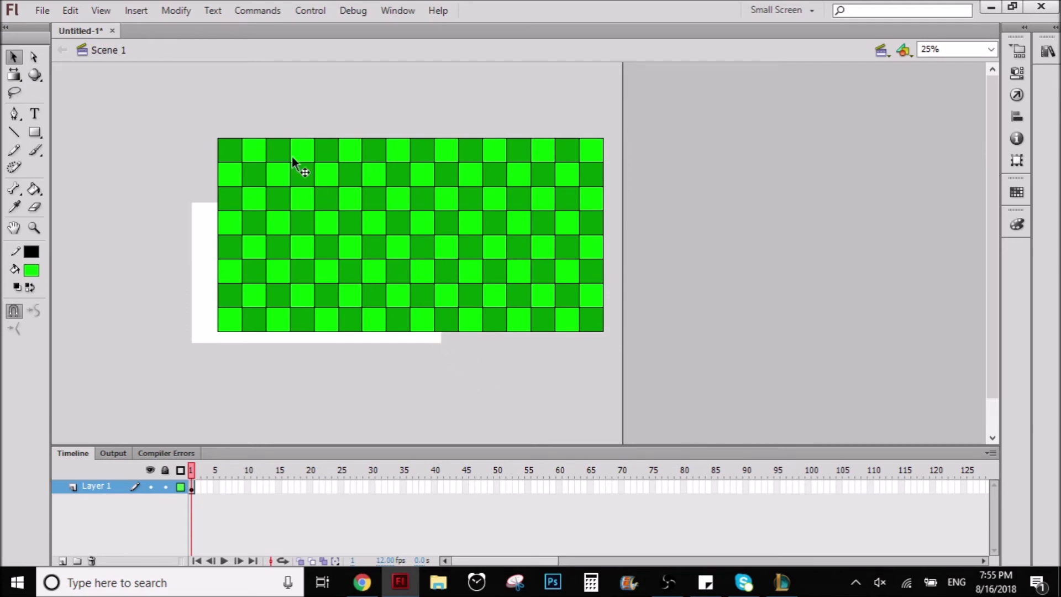
left_click_drag(202, 103, 576, 387)
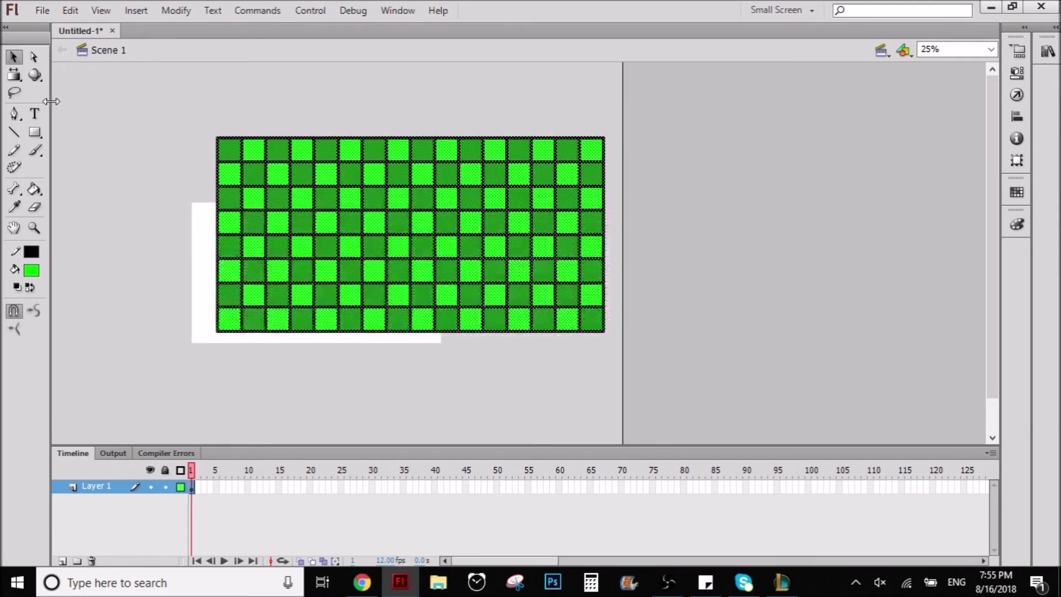
key("Escape")
With the Free Transform tool, select the wide checkerboard and move it down-left.
left_click(14, 78)
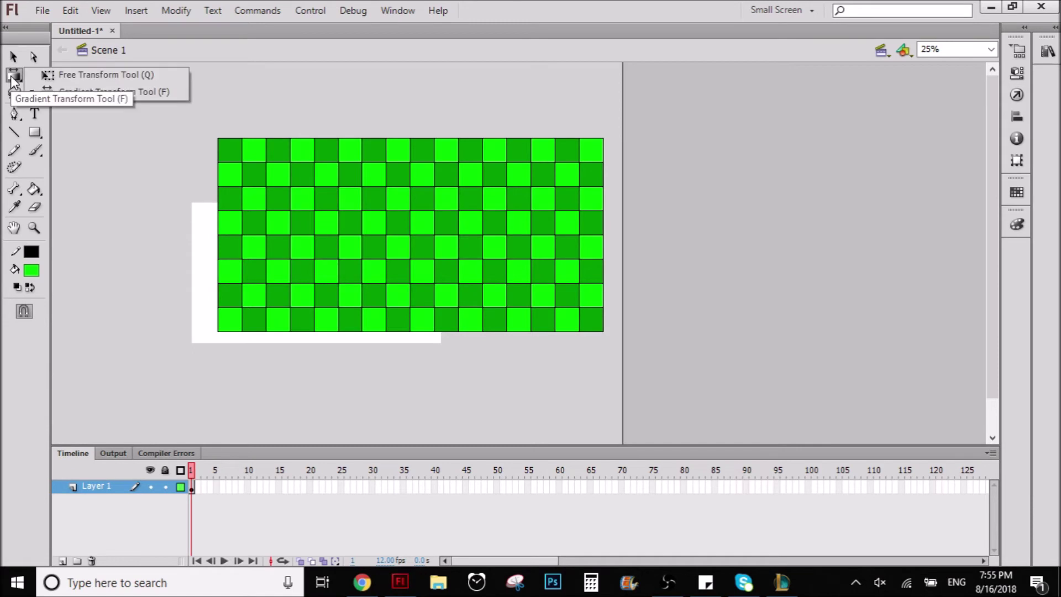
left_click(66, 74)
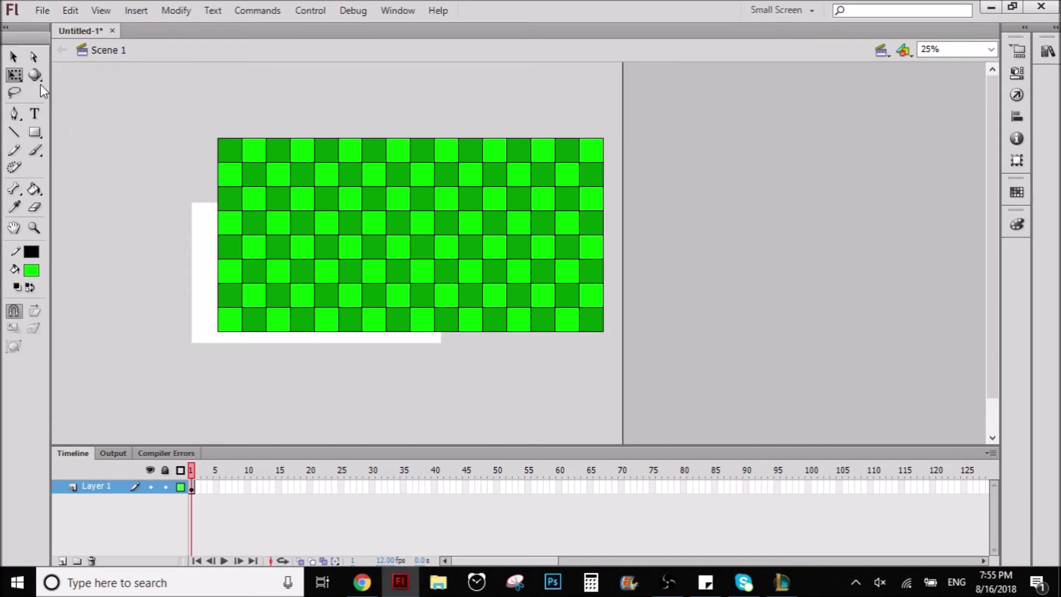
left_click_drag(176, 103, 704, 420)
left_click_drag(464, 194, 385, 320)
left_click_drag(504, 308, 505, 269)
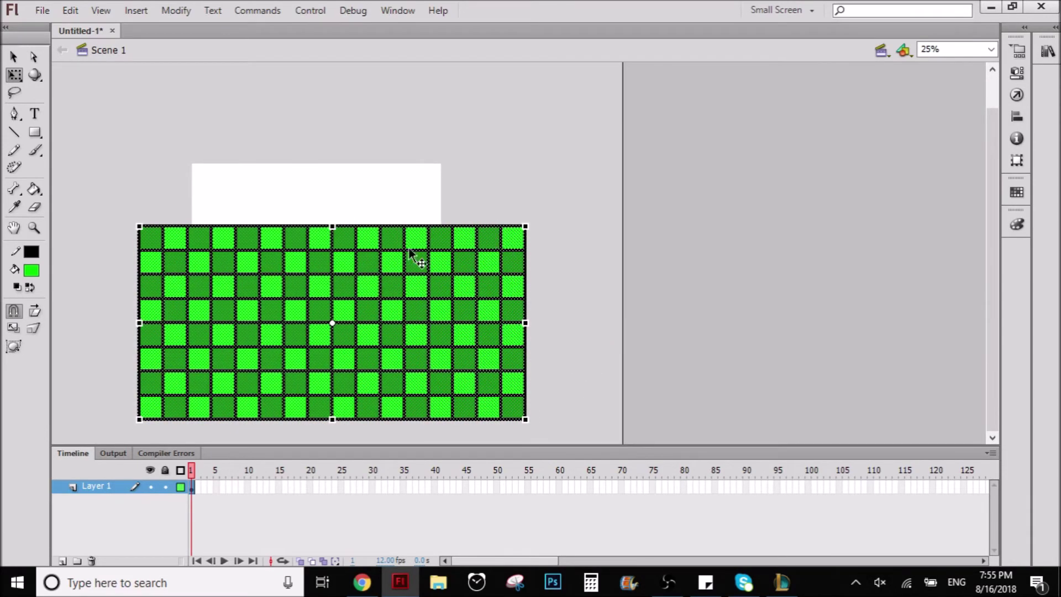
Try skewing the top edge and distorting a corner, undoing both to keep the rectangle.
left_click_drag(177, 226, 221, 226)
key("ctrl+z")
mouse_move(140, 226)
left_mouse_down()
mouse_move(212, 229)
mouse_move(124, 227)
left_mouse_up()
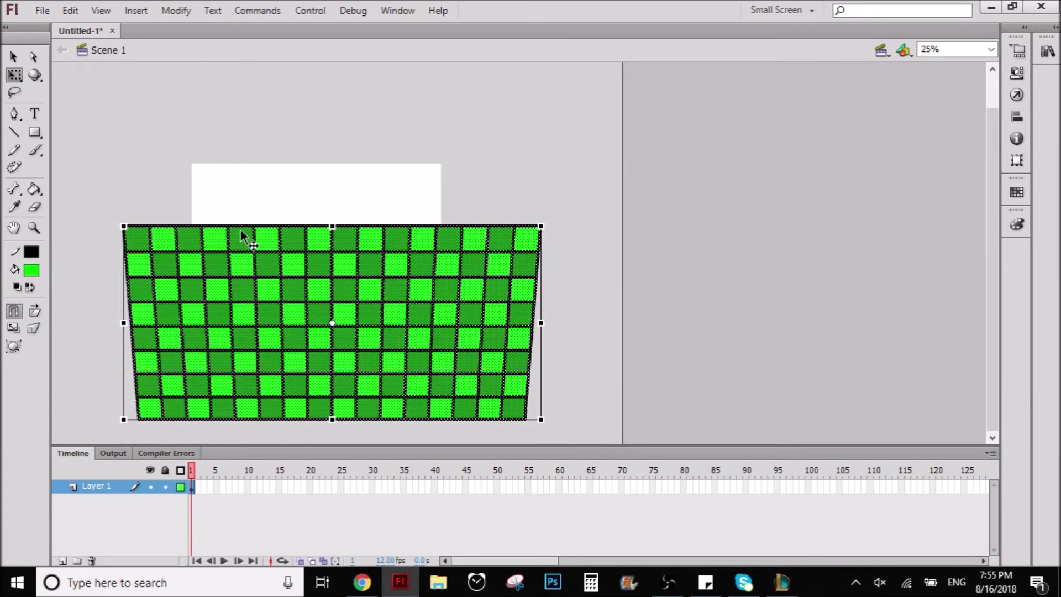
key("ctrl+z")
key("ctrl+z")
key("ctrl+z")
key("ctrl+z")
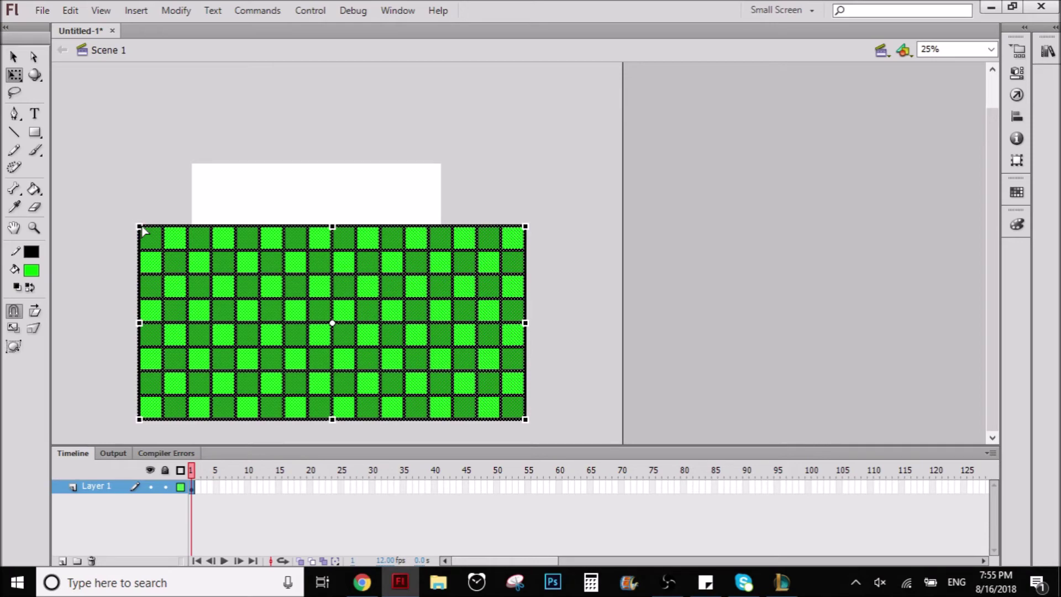
Pull the top corners inward and stretch the bottom corners far outward into a perspective floor.
left_click_drag(141, 228, 326, 227)
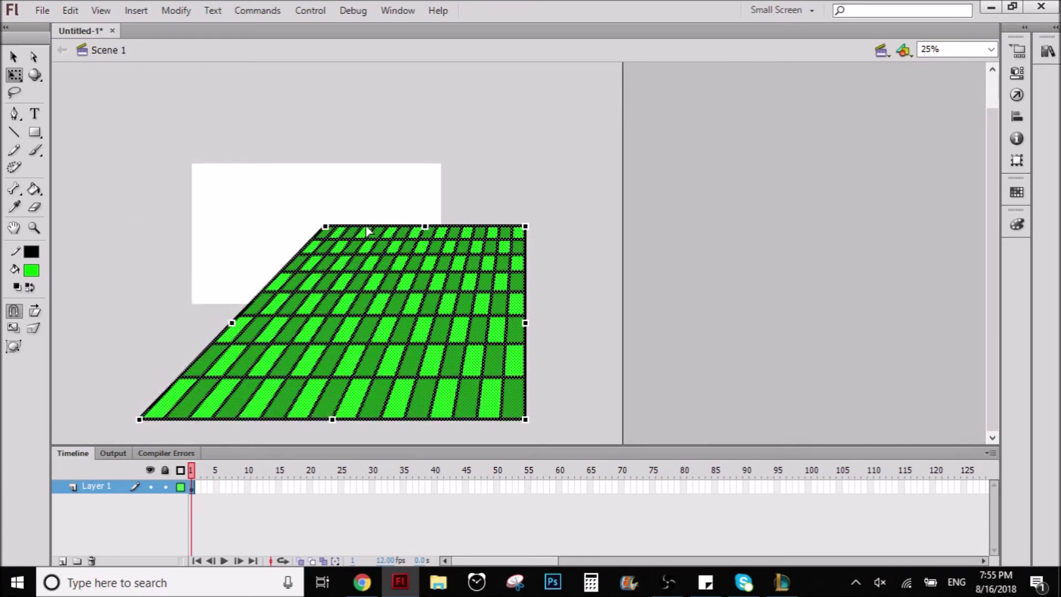
left_click_drag(326, 226, 187, 227)
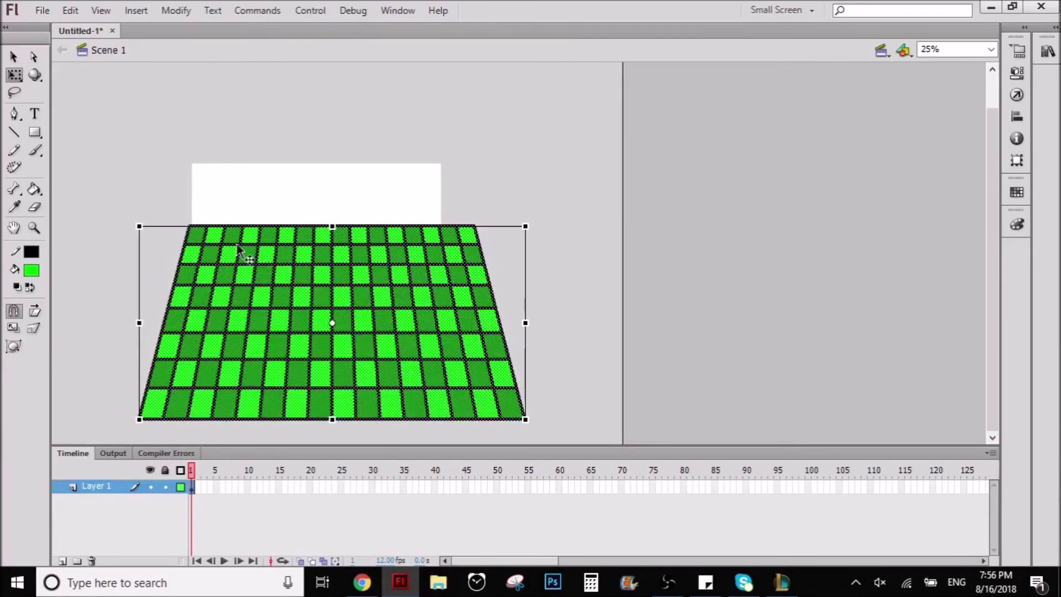
left_click_drag(525, 421, 545, 424)
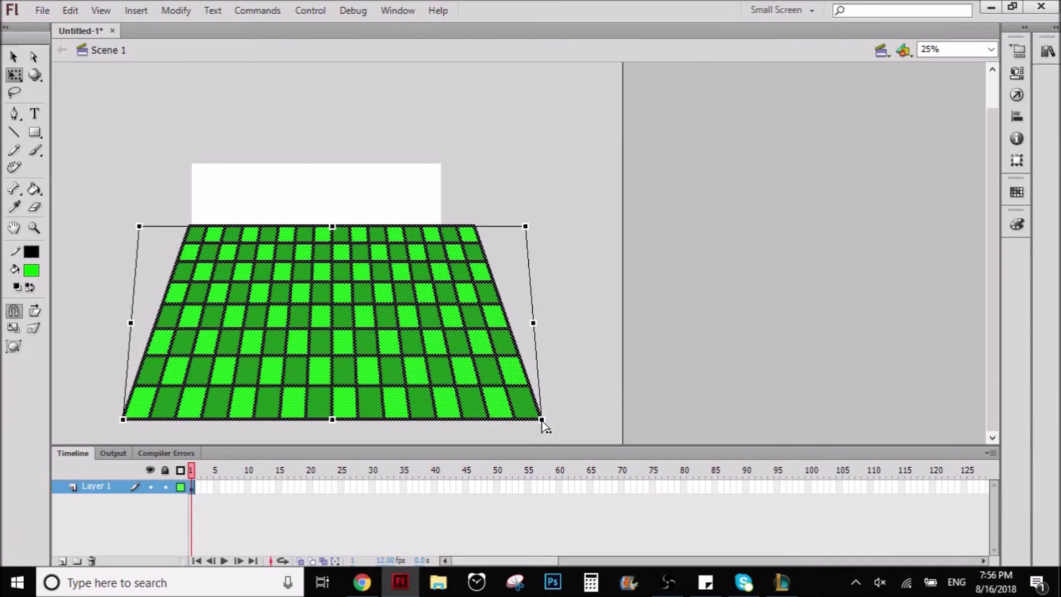
left_click_drag(543, 421, 984, 423)
left_click(577, 203)
scroll(662, 193, "down", 1)
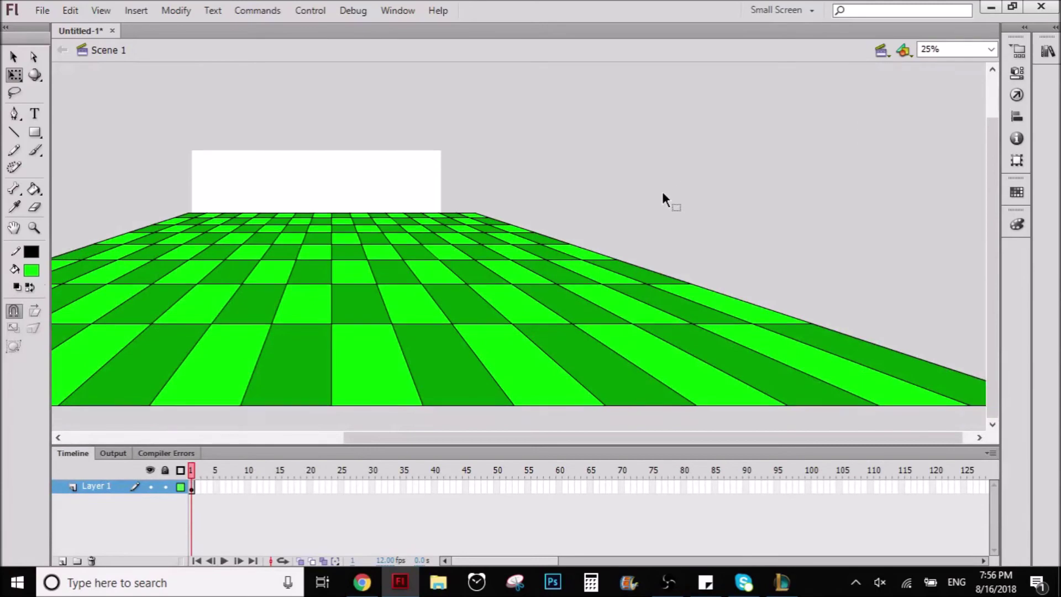
Delete every black grid stroke and the horizon line, then preview the floor with Ctrl+Enter.
left_click_drag(416, 438, 325, 437)
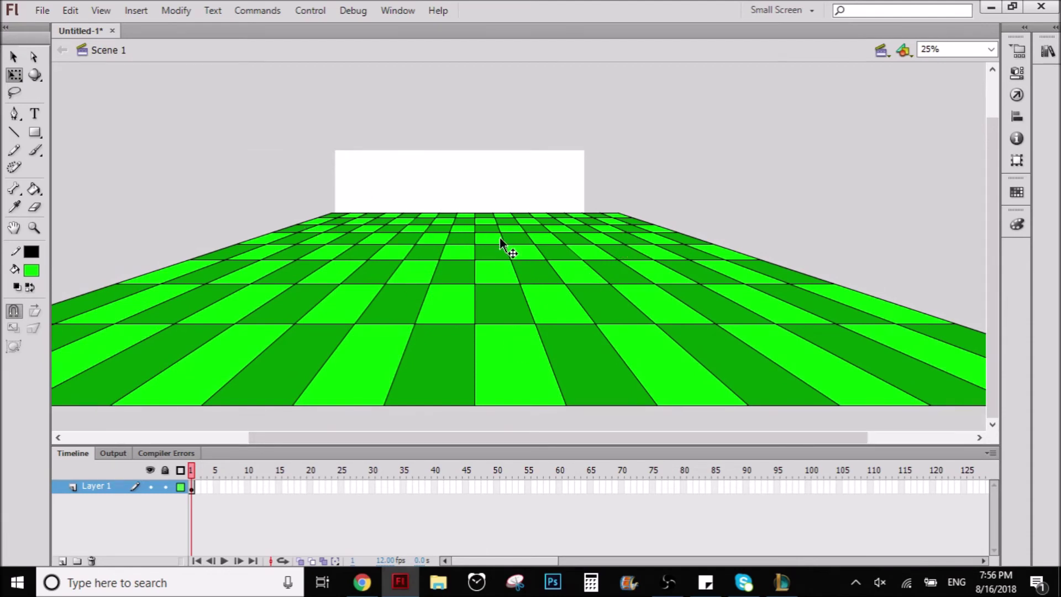
key("ctrl+a")
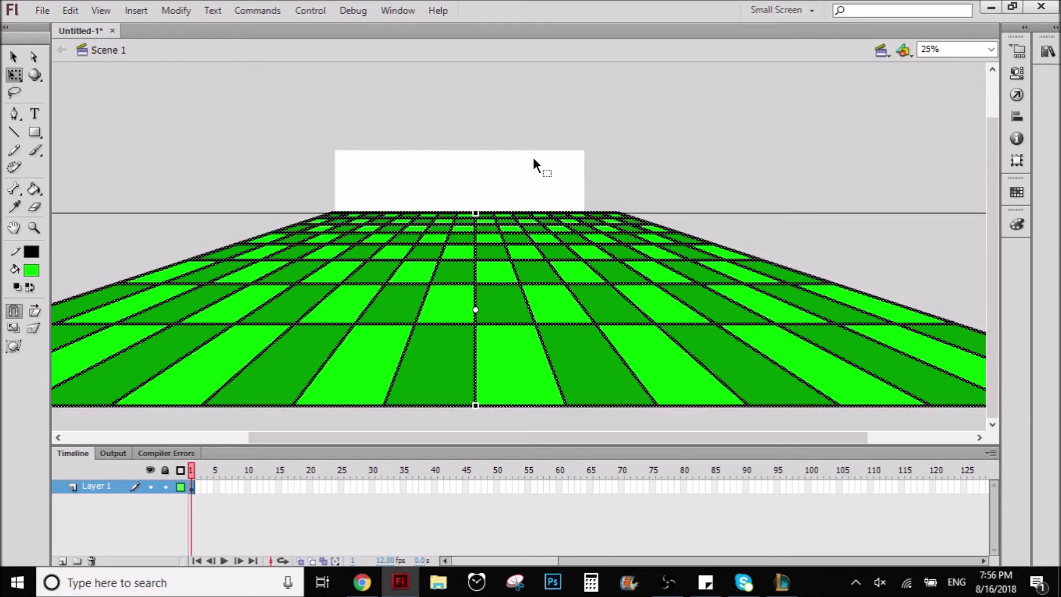
key("Delete")
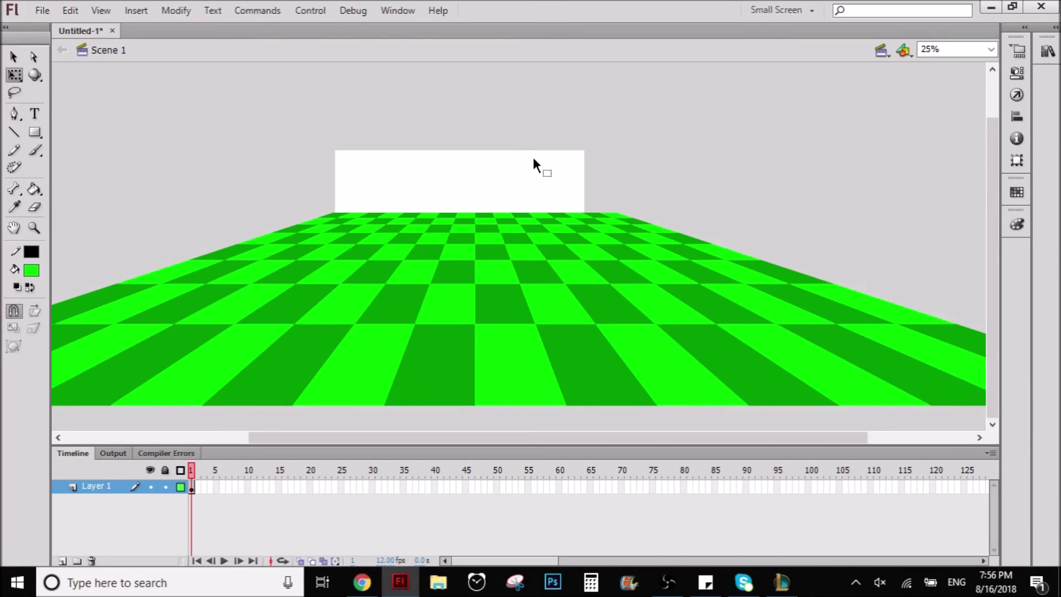
key("ctrl+Return")
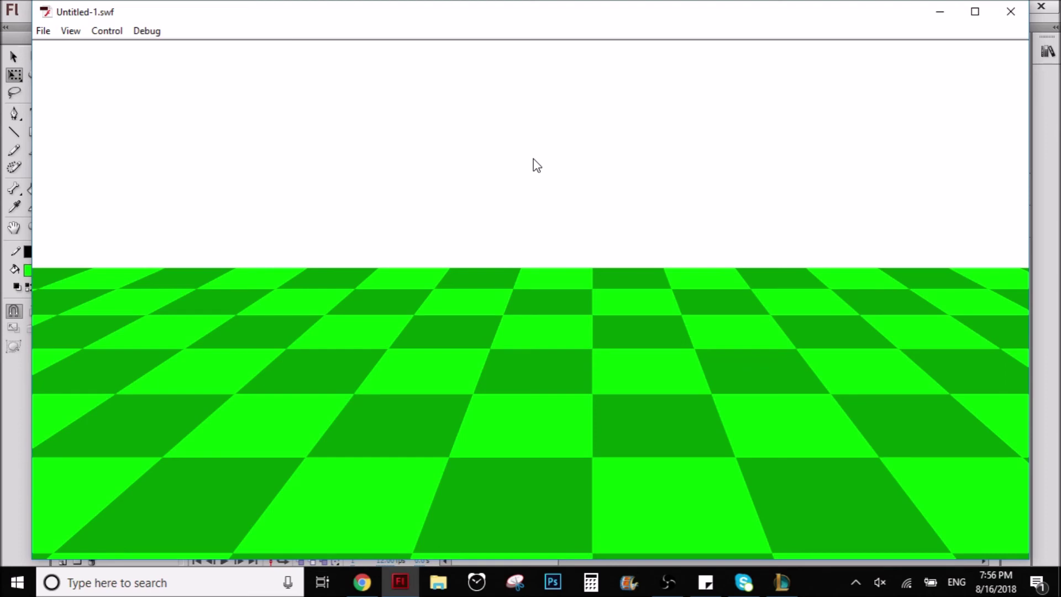
Close the Untitled-1.swf preview after checking the outline-free green floor.
left_click(1010, 11)
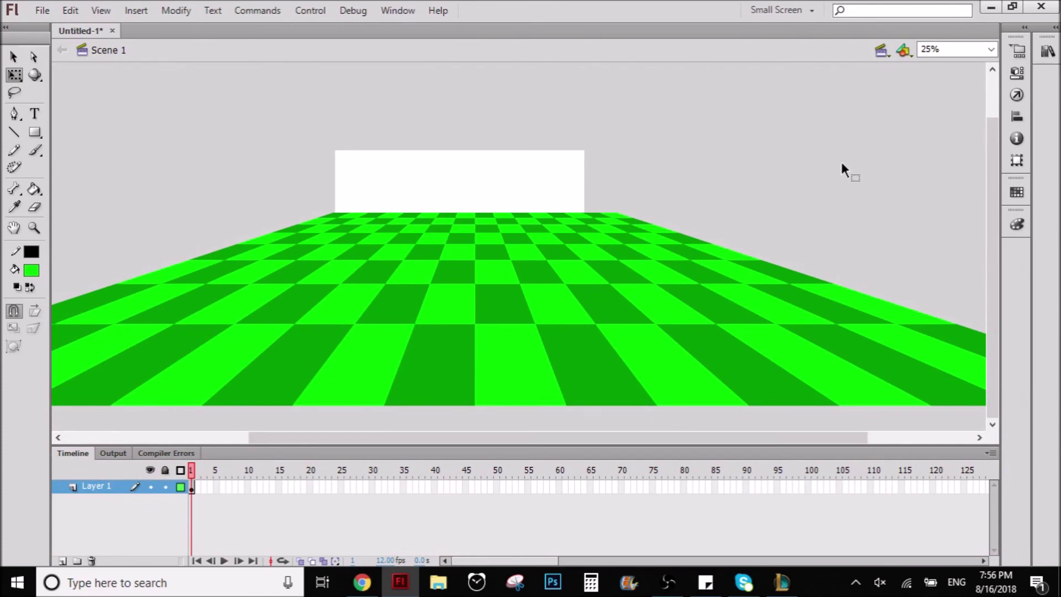
left_click_drag(848, 172, 402, 199)
left_click_drag(723, 139, 238, 176)
Bring the Open Broadcaster Software window up from the Windows taskbar.
left_click(667, 582)
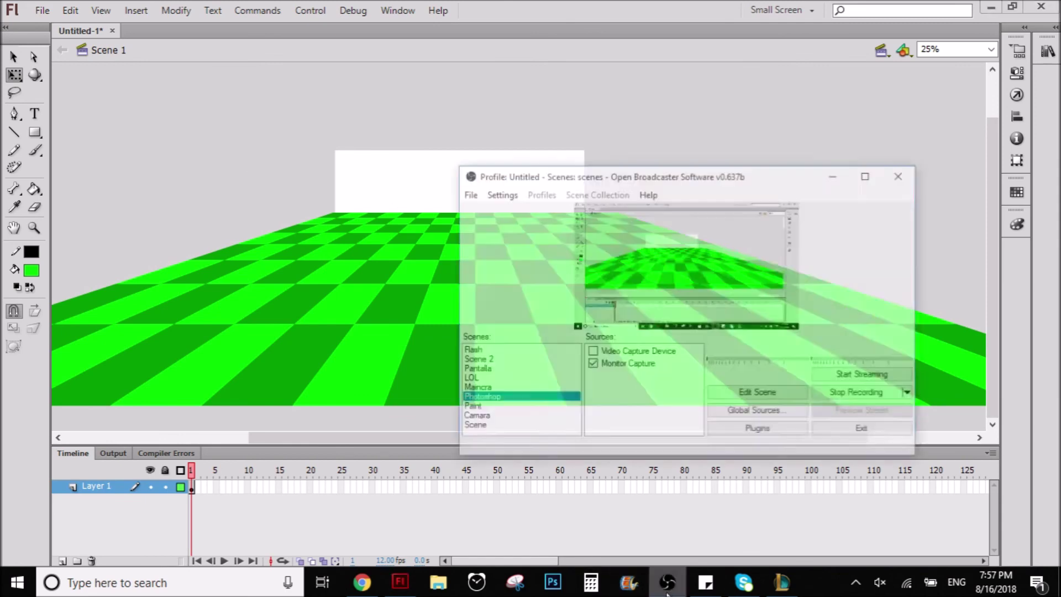